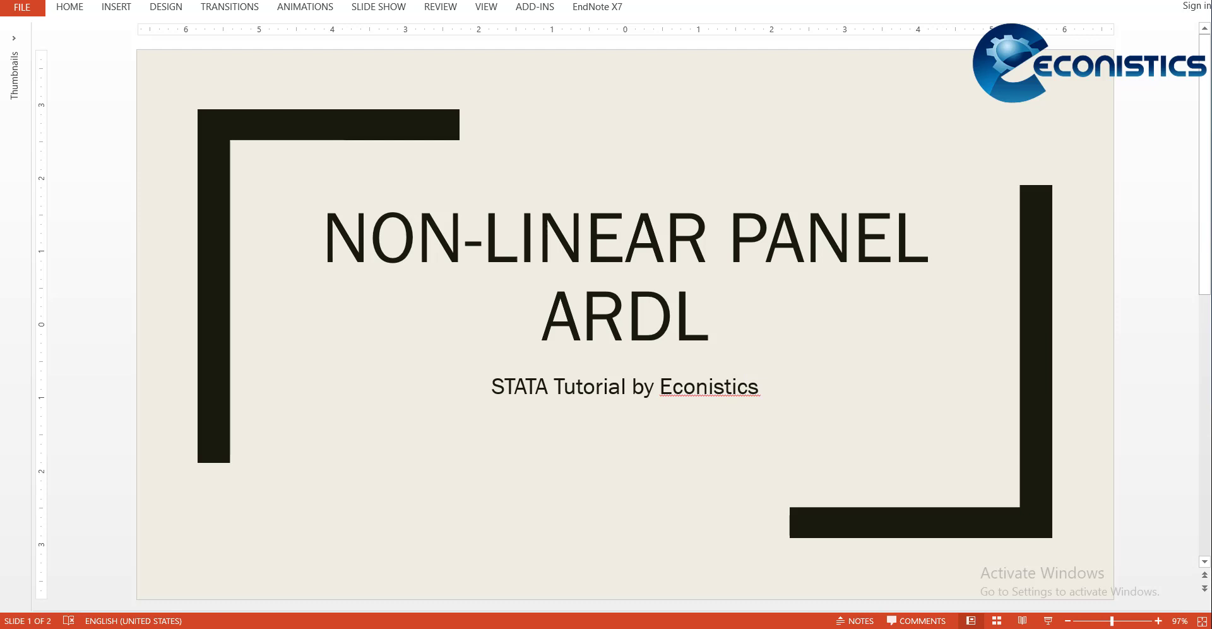
- Scroll to slide 2, 'Pre requisites', with the t > 20 and non-linearity bullets
scroll(460, 342, down, 1)
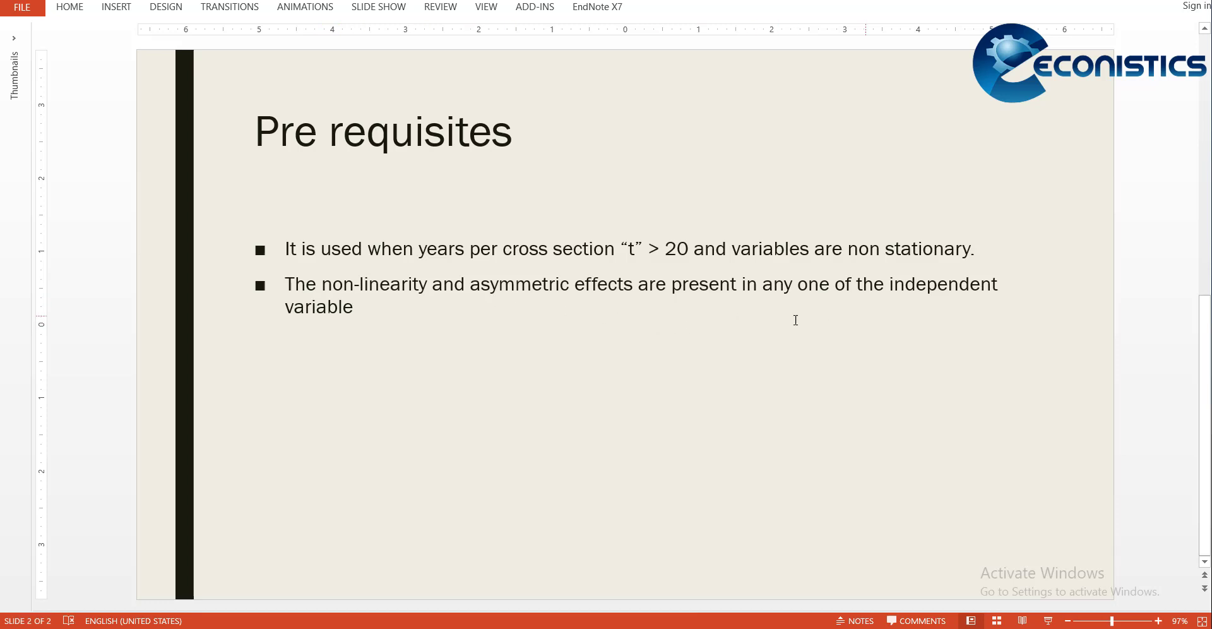
- Type the third bullet 'Then we need to transform that non linear variable into increasing and decreasing portion'
click(418, 326)
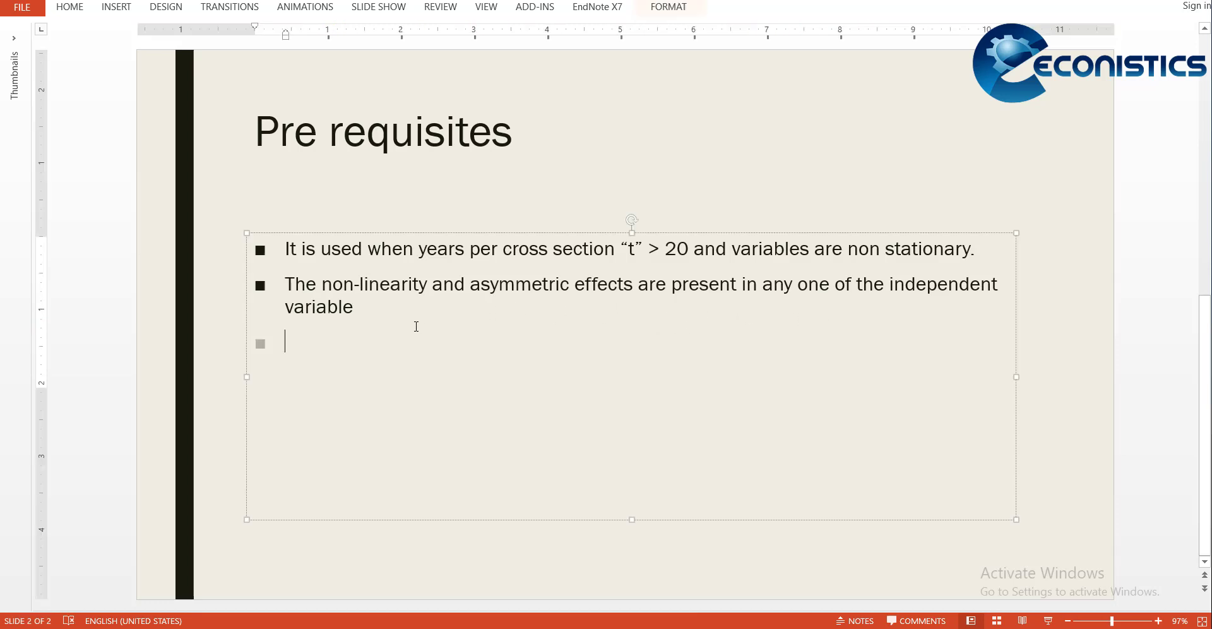
text(Then we need to traf)
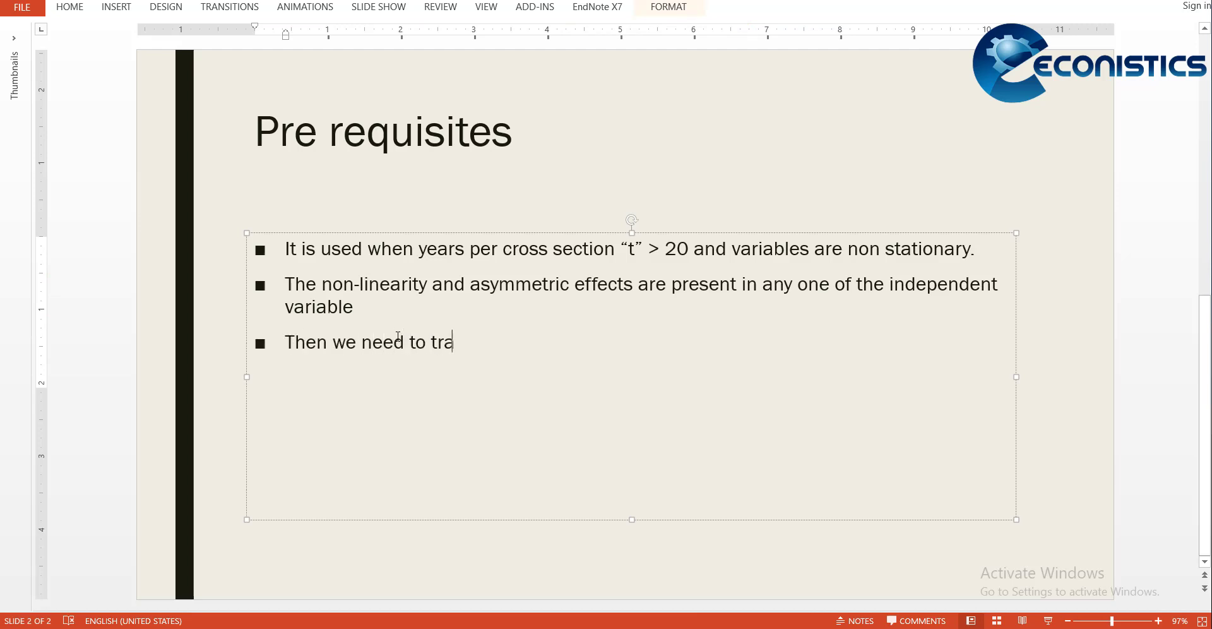
key(BackSpace)
text(nsfor)
key(BackSpace)
key(BackSpace)
text(orm that non linear var)
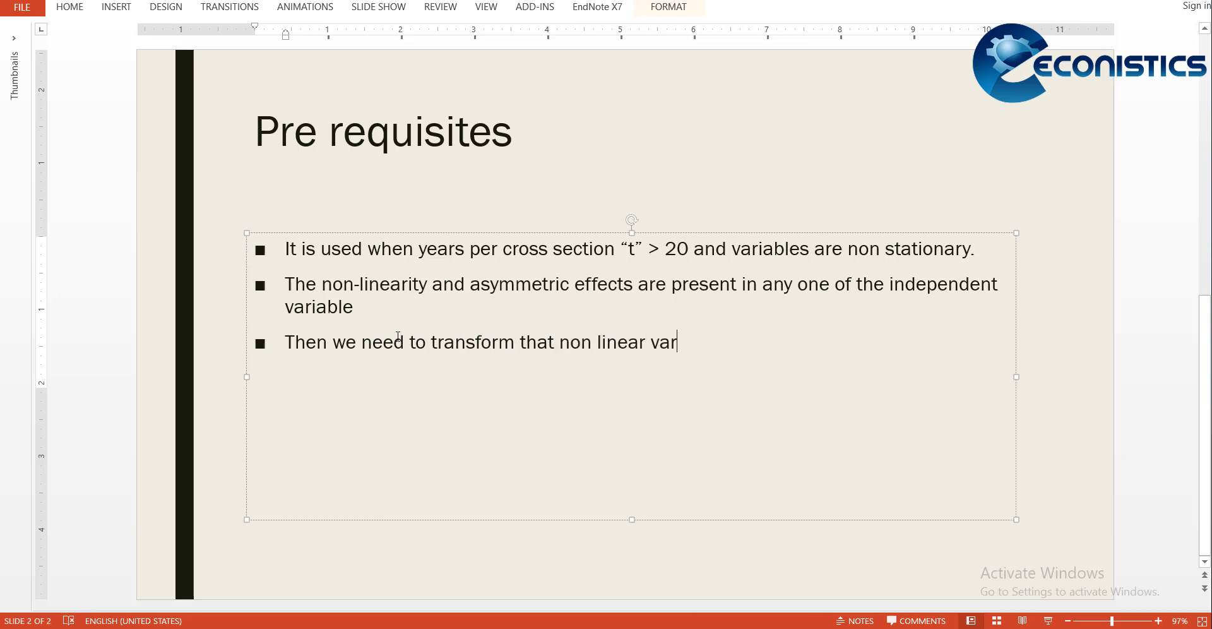
text(iable intro i)
key(BackSpace)
key(BackSpace)
key(BackSpace)
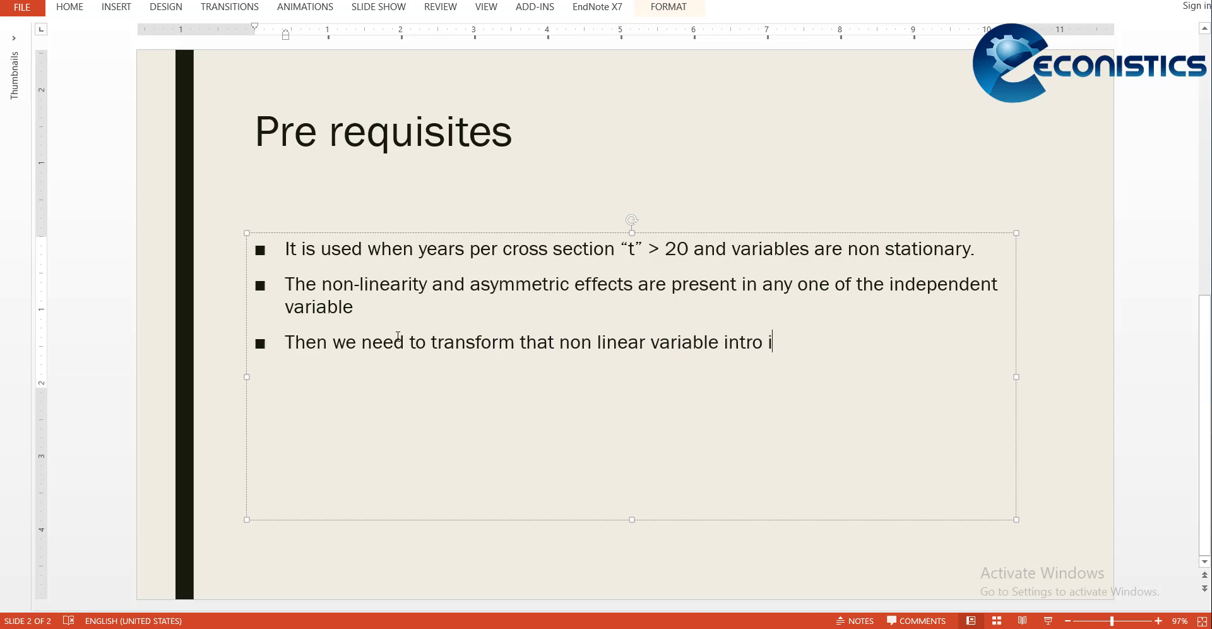
text(o increasin)
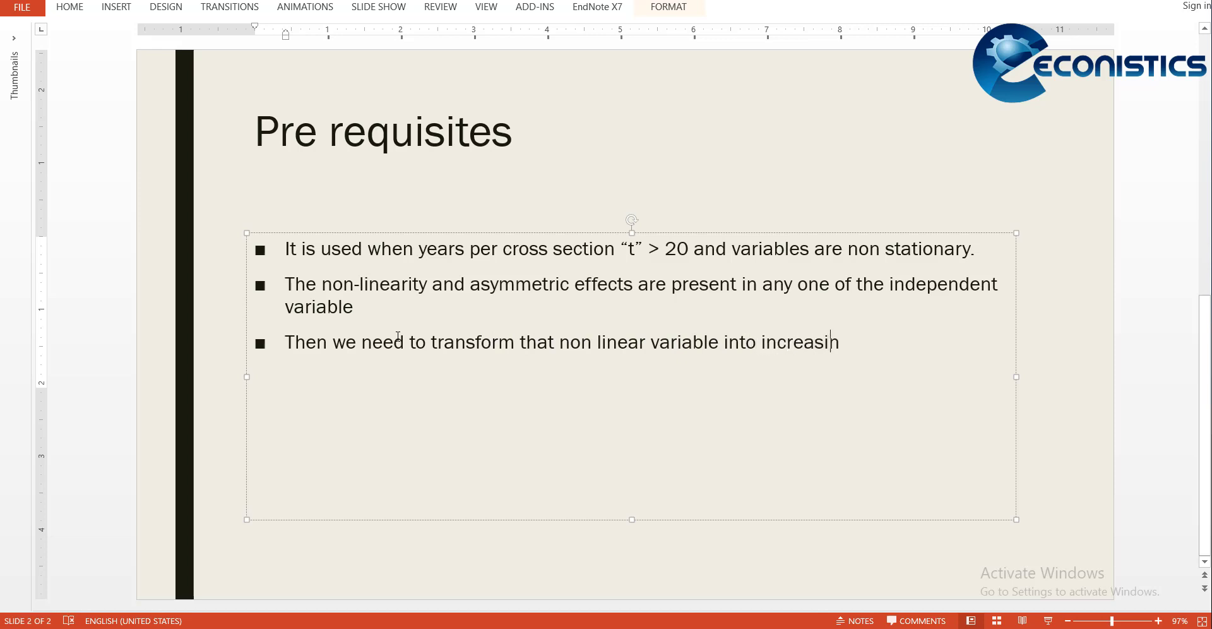
text(g and decreasing portion)
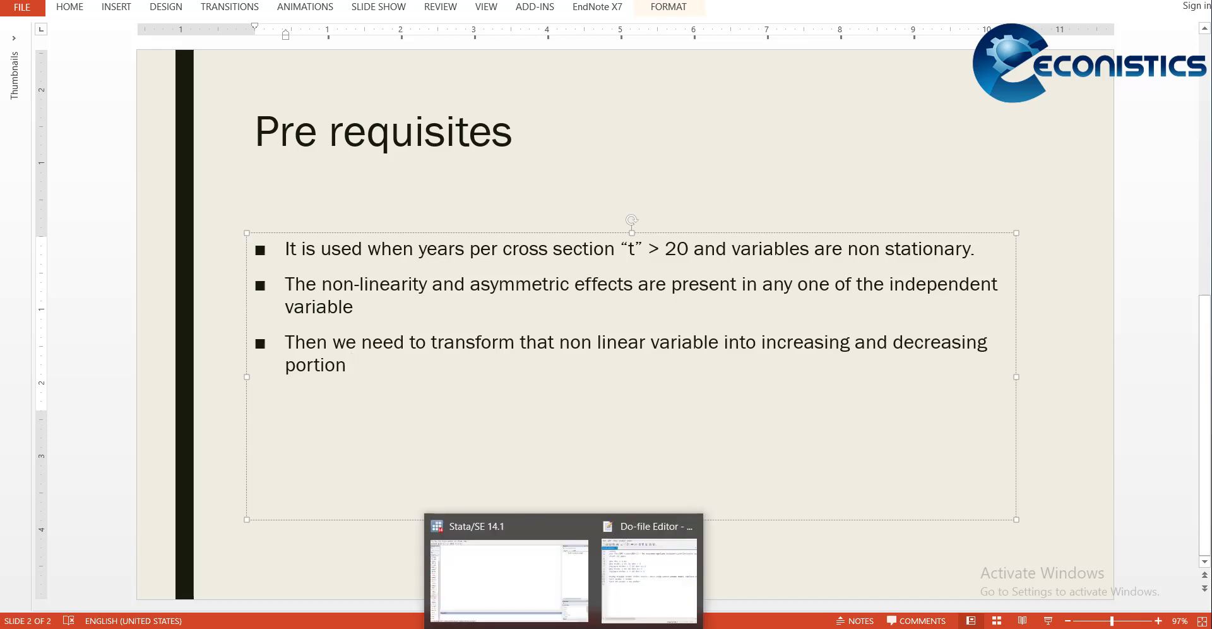
- Run the do-file's clear and use lines to load data.dta (17 variables, 924 observations)
click(511, 607)
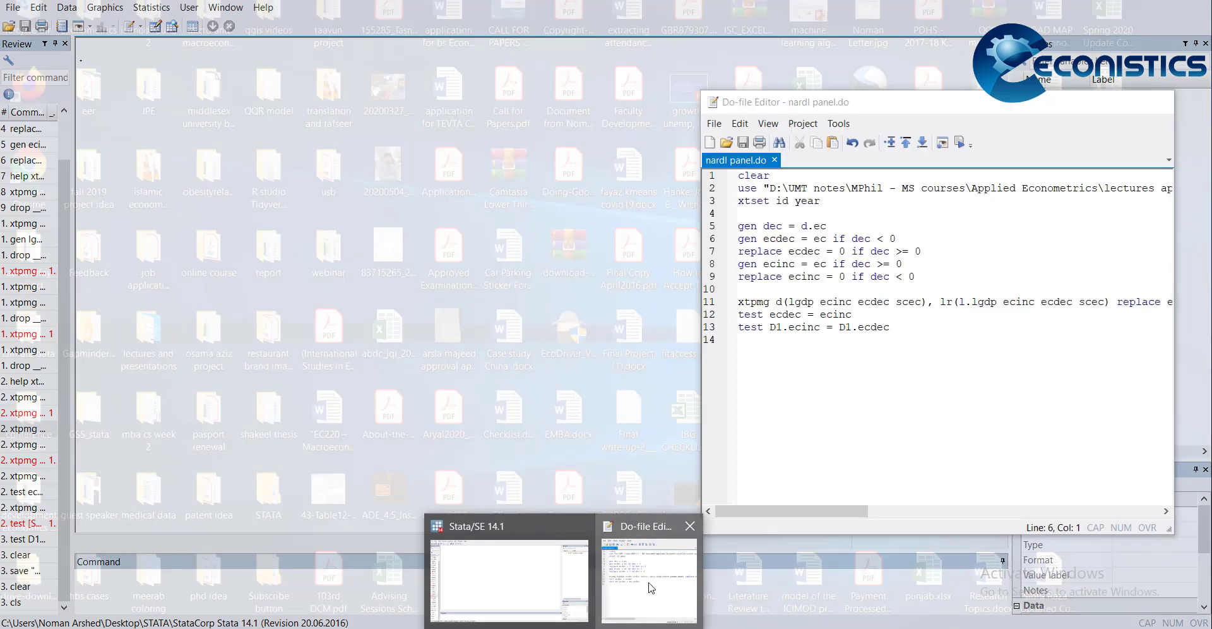
click(645, 585)
drag(908, 105, 935, 200)
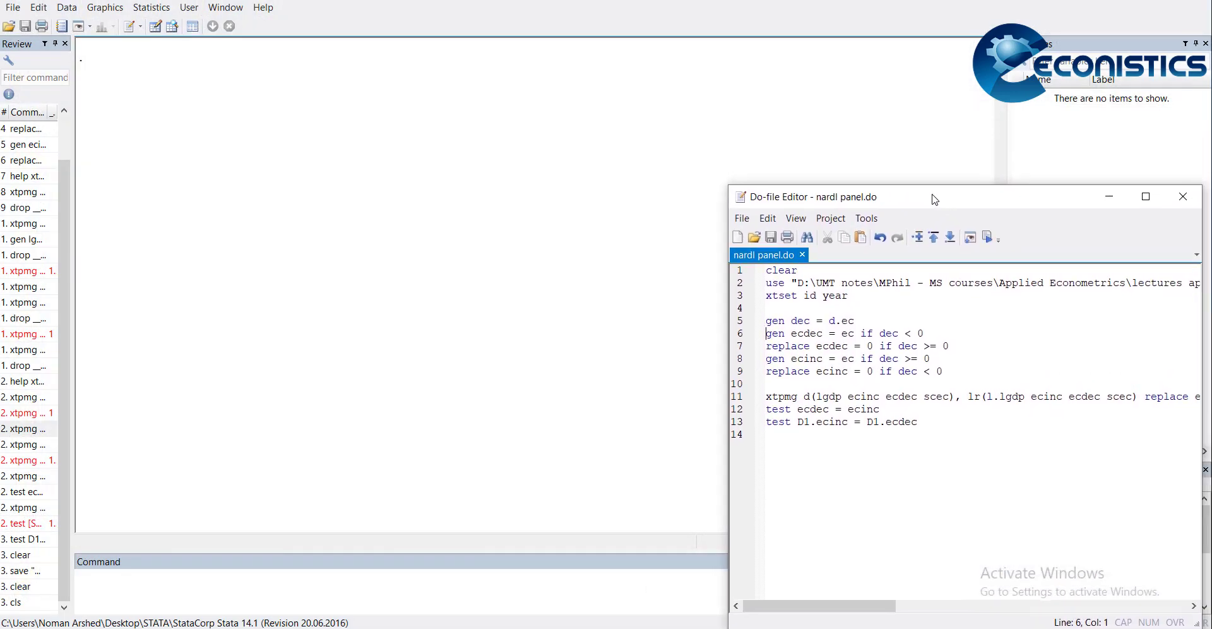
click(731, 284)
click(733, 273)
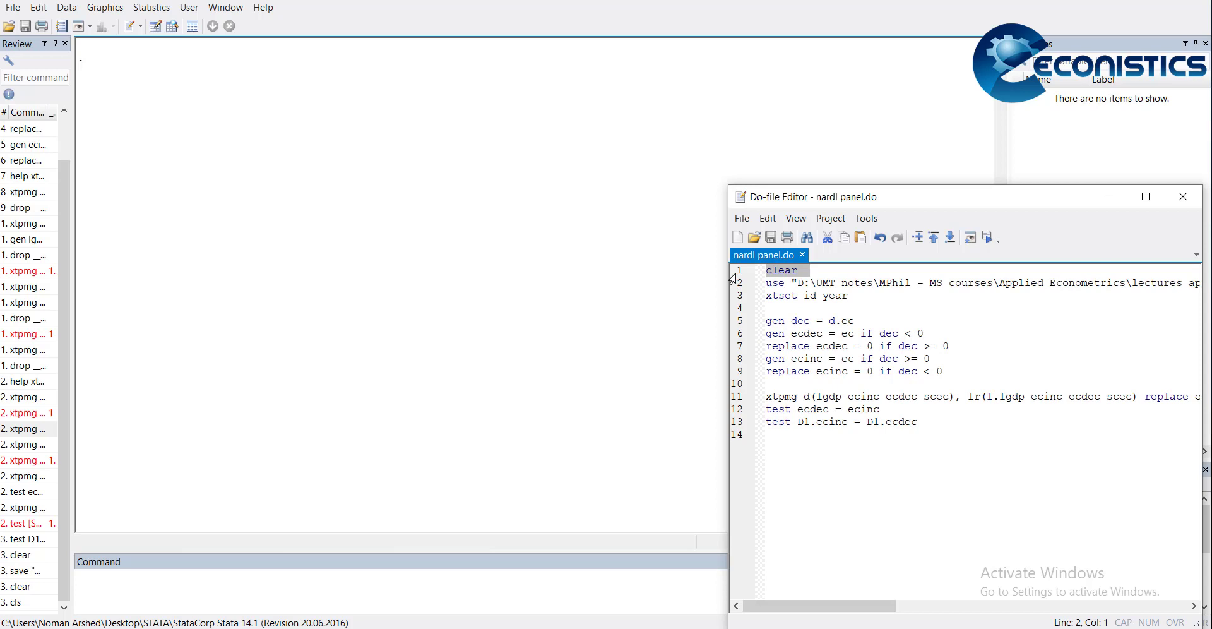
click(987, 237)
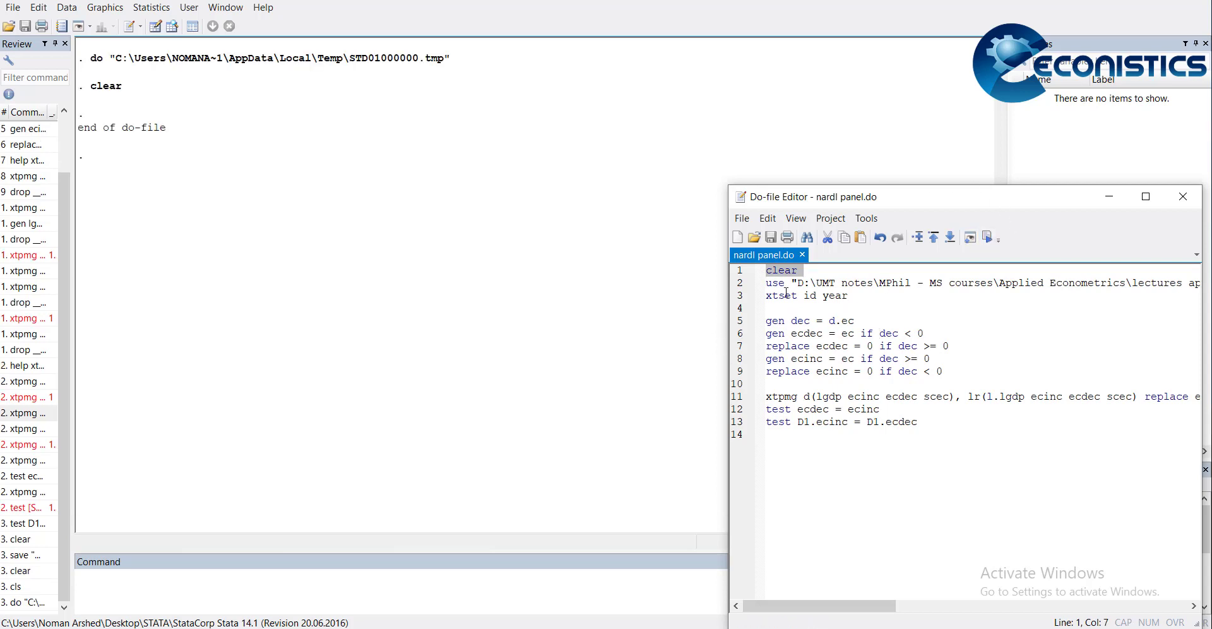
click(742, 284)
click(987, 237)
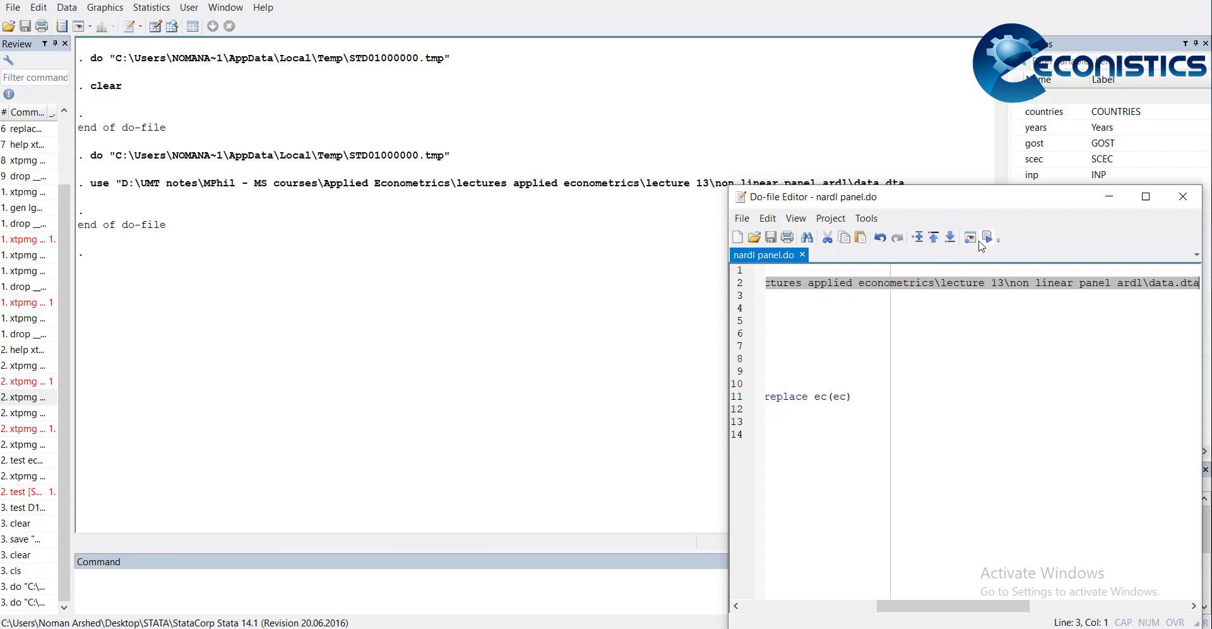
click(157, 32)
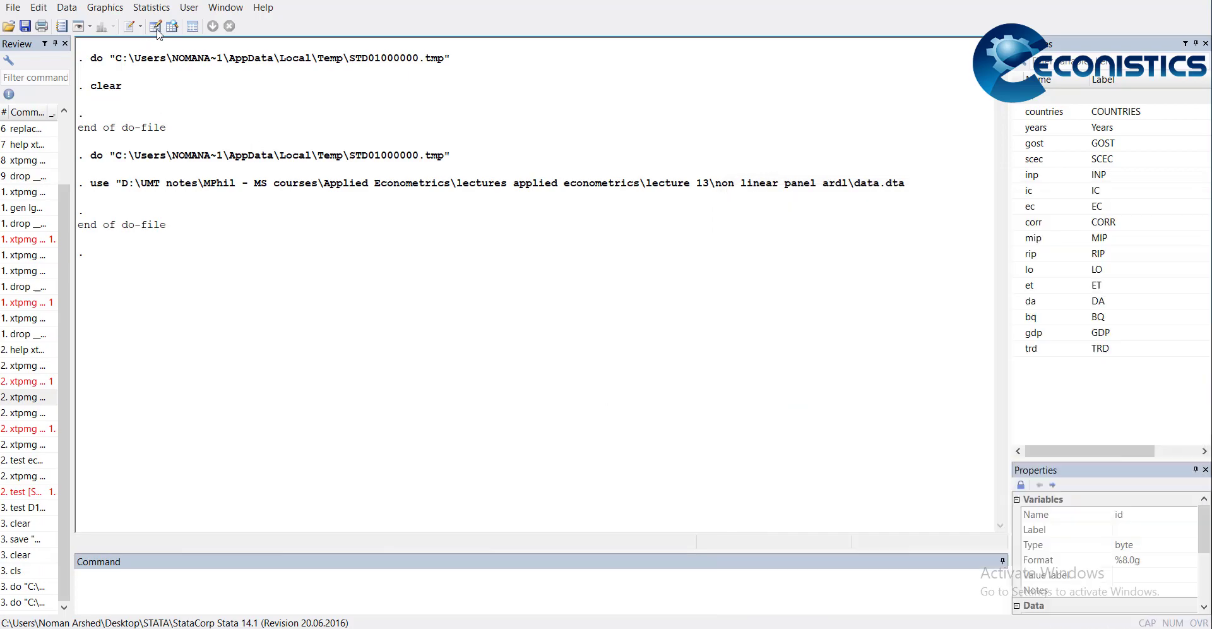
- Browse data.dta in the Data Editor, reviewing country rows like Angola, Armenia and Bangladesh from 1984
click(157, 32)
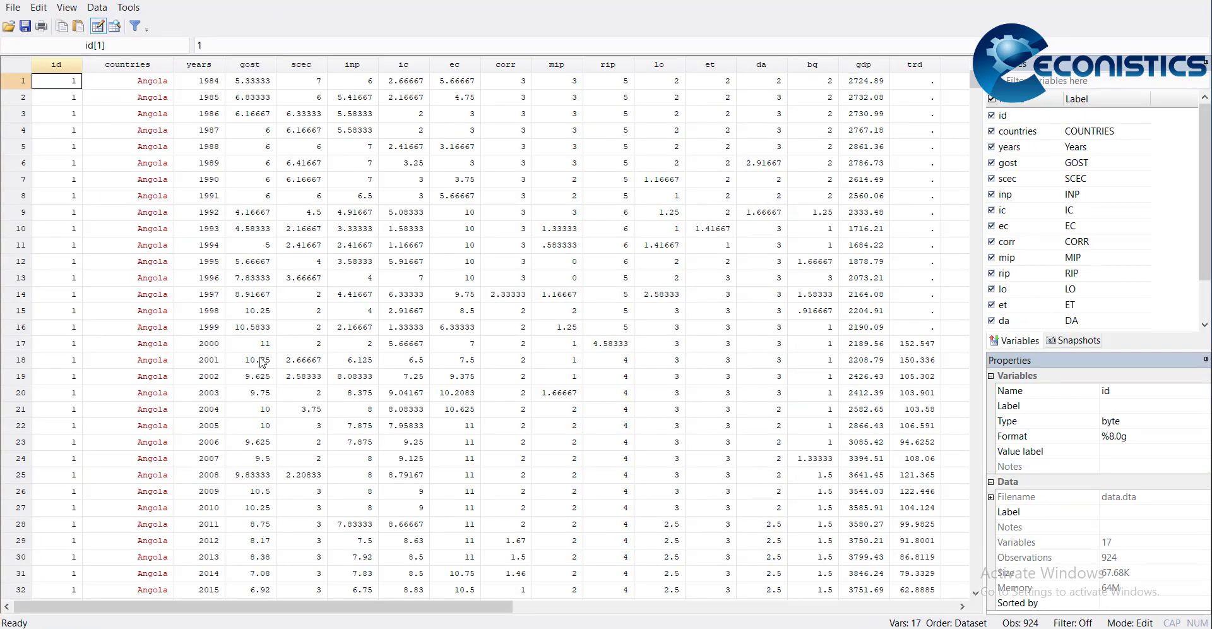
scroll(262, 362, down, 20)
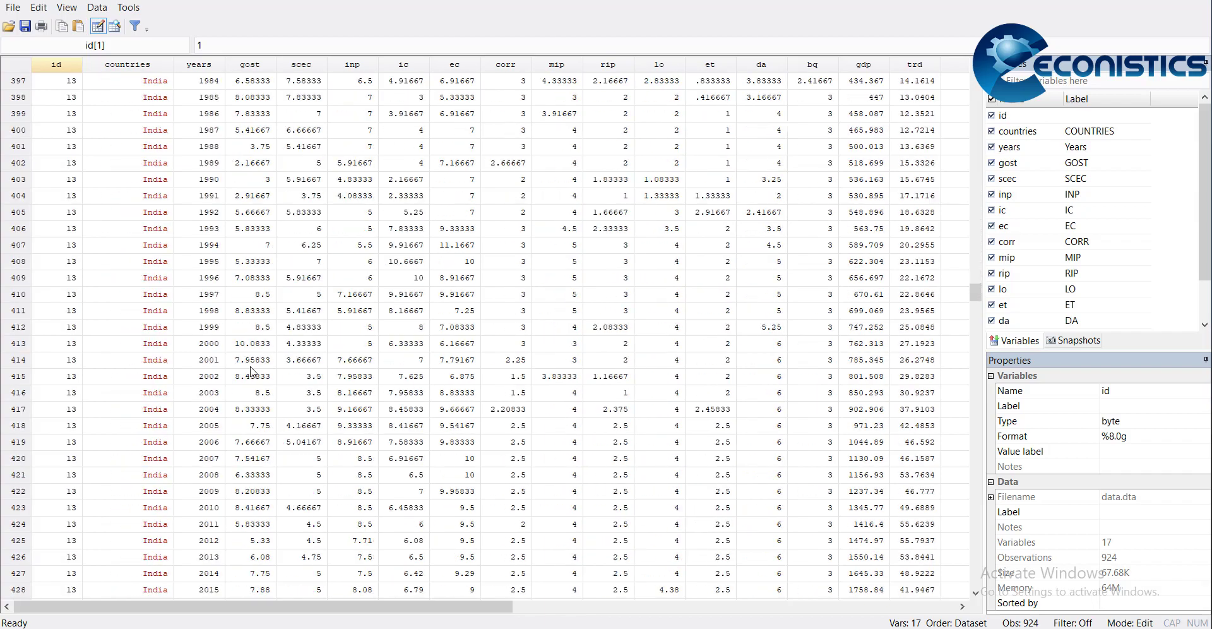
scroll(250, 372, down, 20)
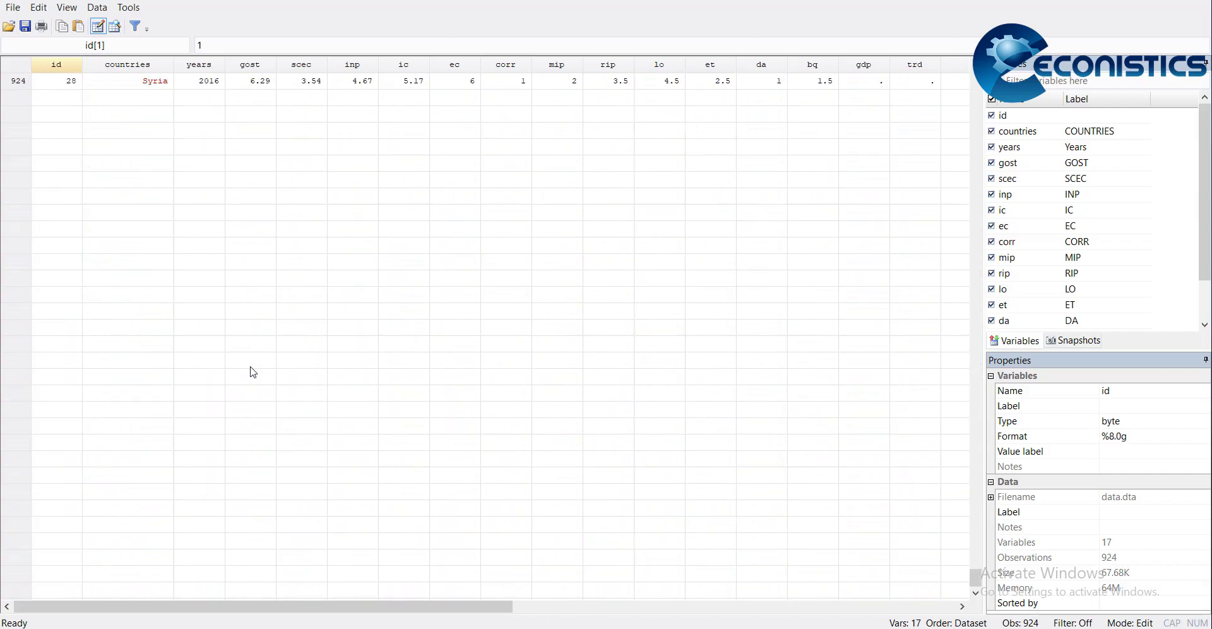
scroll(253, 372, up, 2)
scroll(252, 372, up, 20)
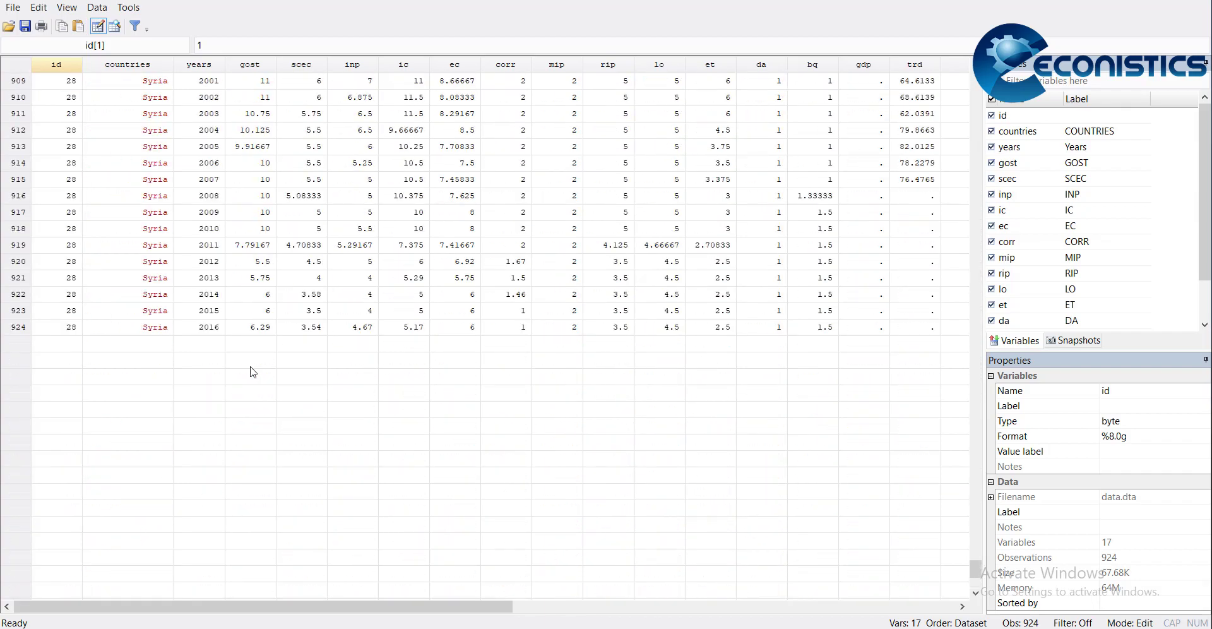
scroll(251, 371, up, 20)
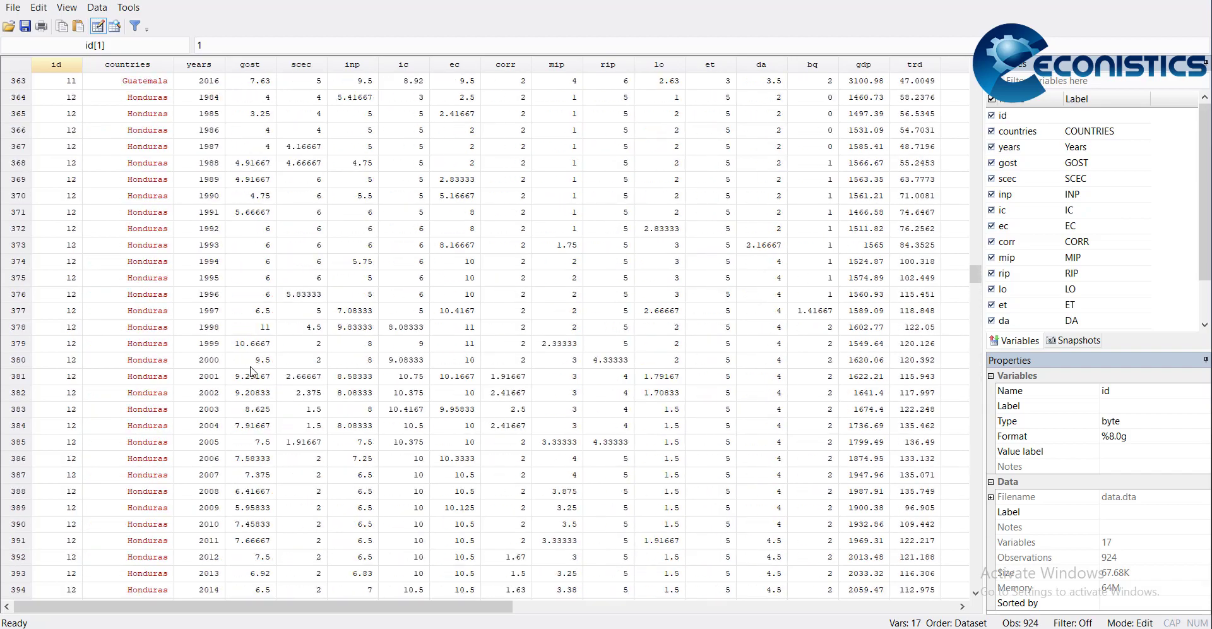
scroll(251, 371, up, 20)
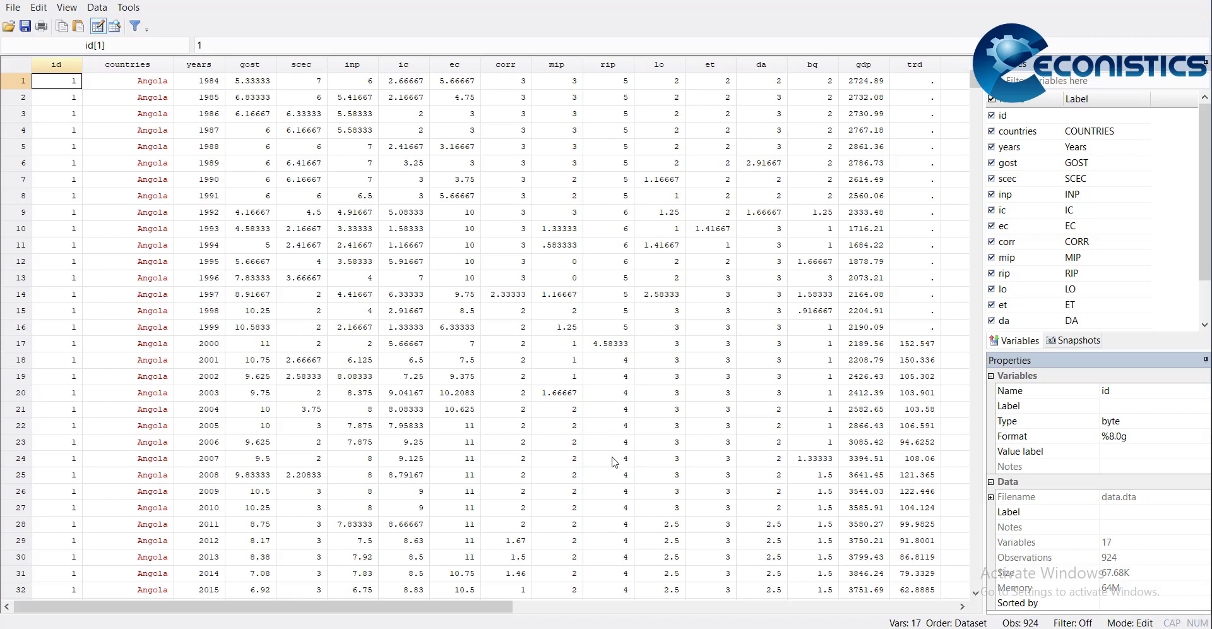
scroll(303, 386, down, 1)
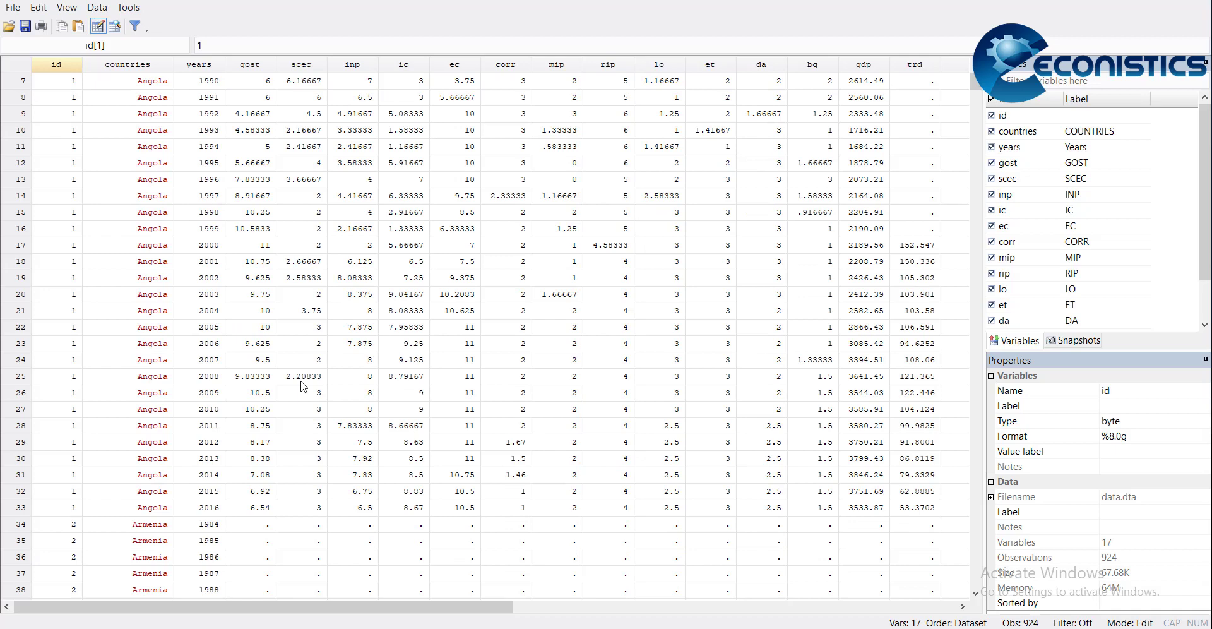
scroll(303, 386, up, 1)
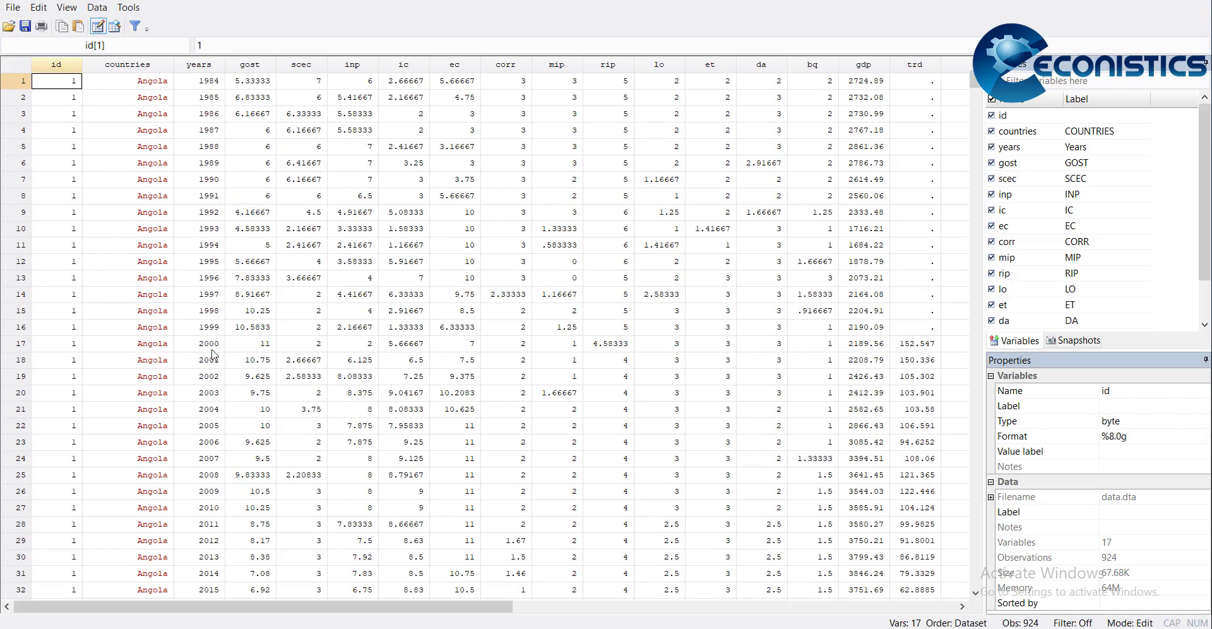
scroll(214, 378, down, 3)
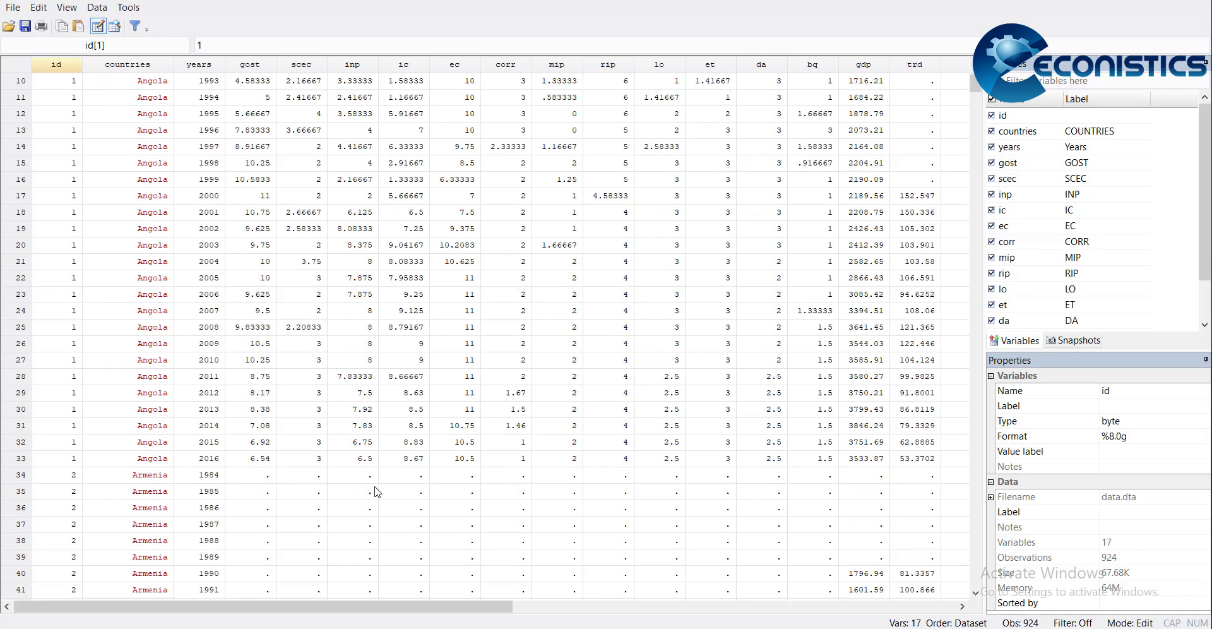
scroll(378, 492, down, 1)
scroll(377, 493, down, 1)
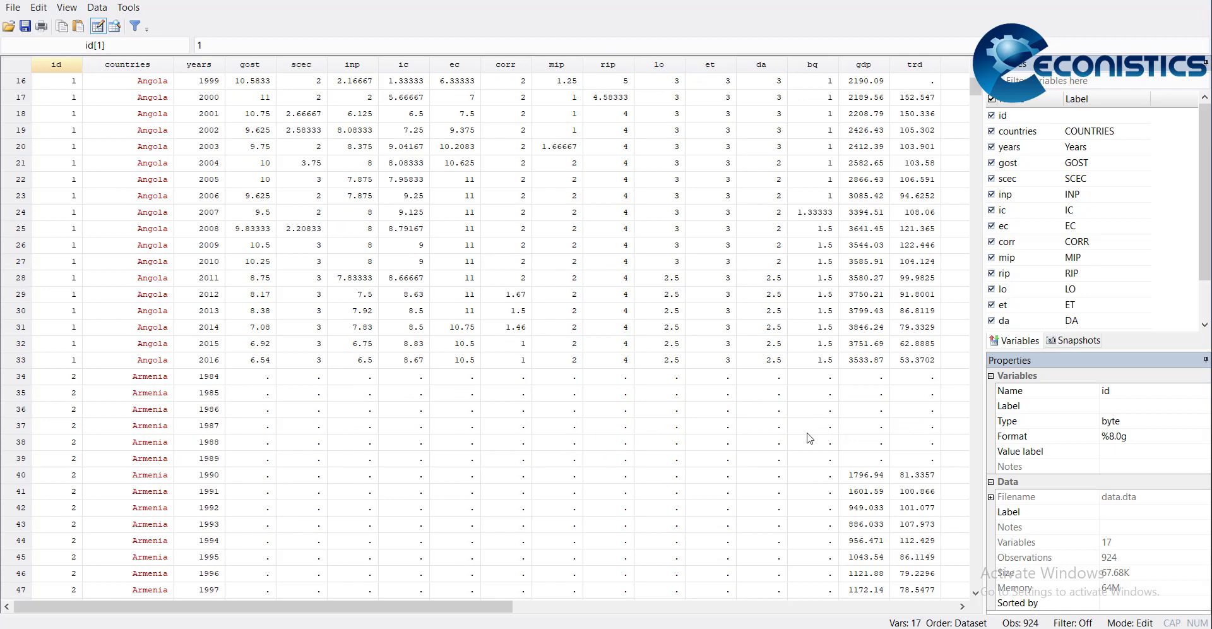
scroll(808, 439, down, 2)
scroll(809, 439, down, 3)
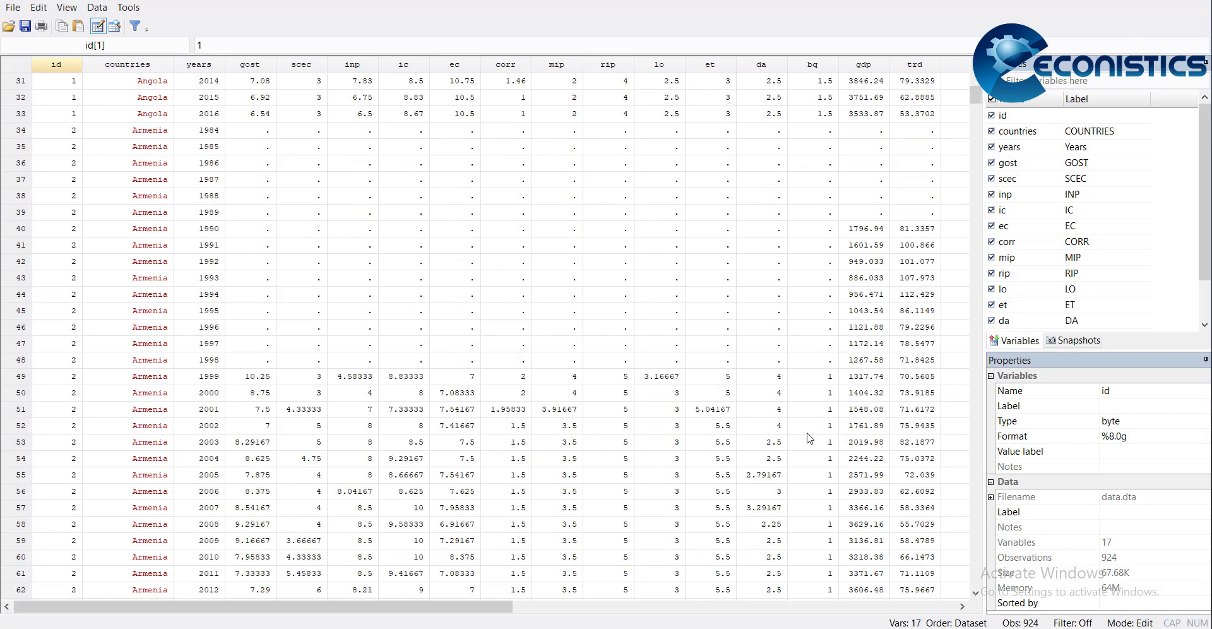
scroll(809, 438, down, 6)
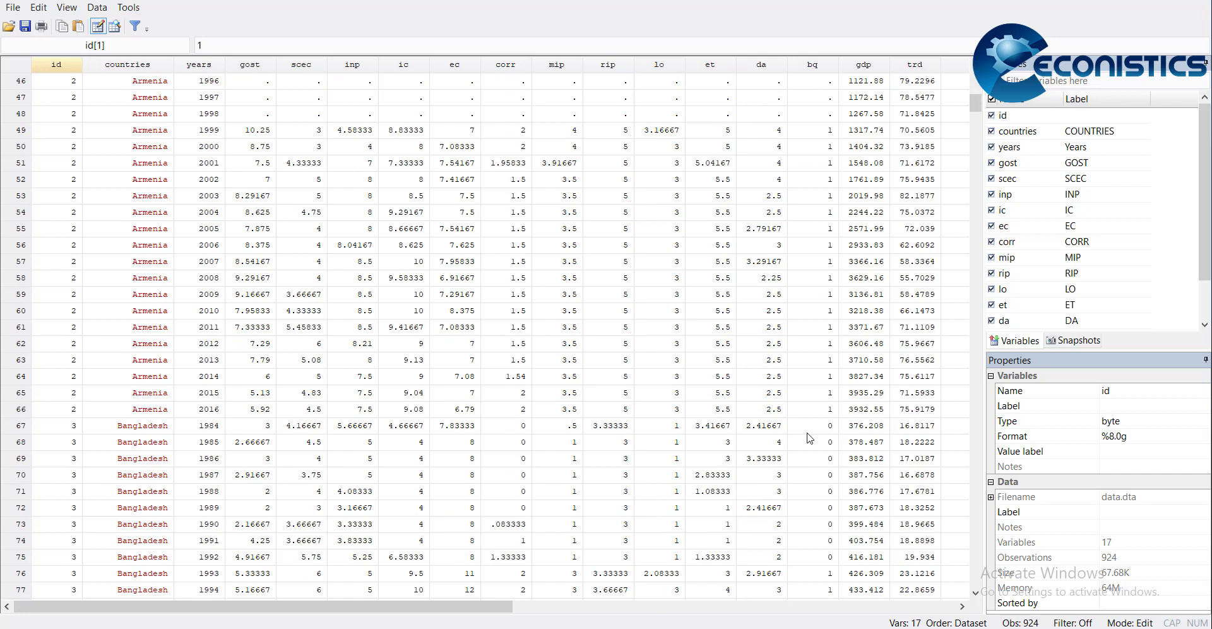
scroll(809, 438, down, 3)
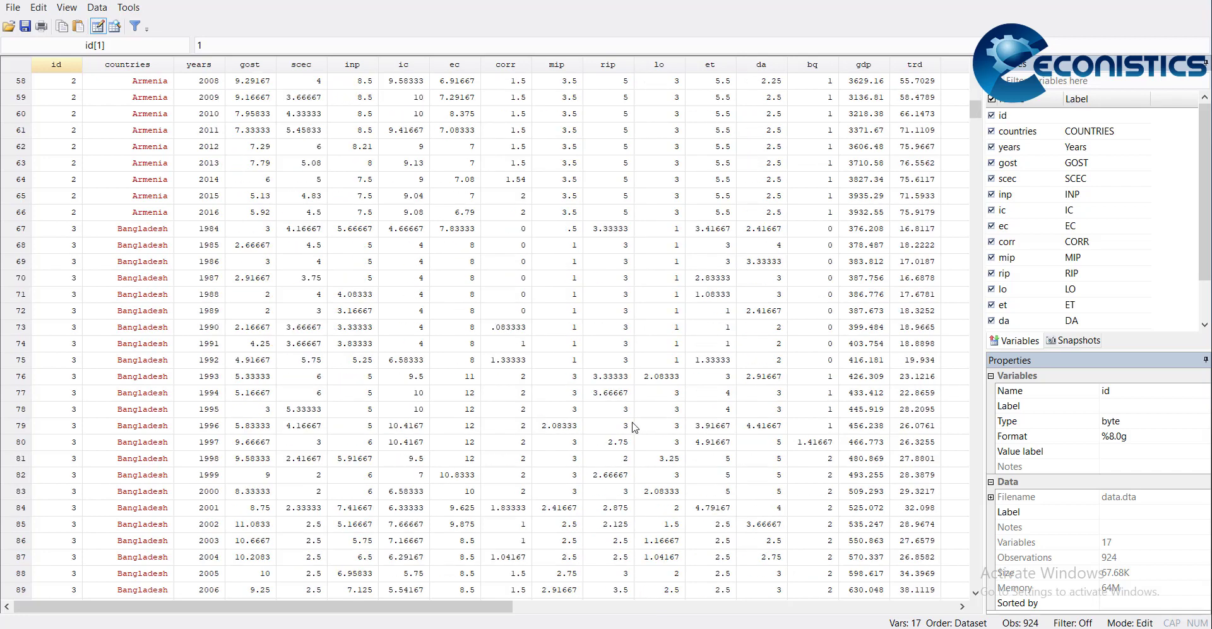
scroll(446, 322, up, 19)
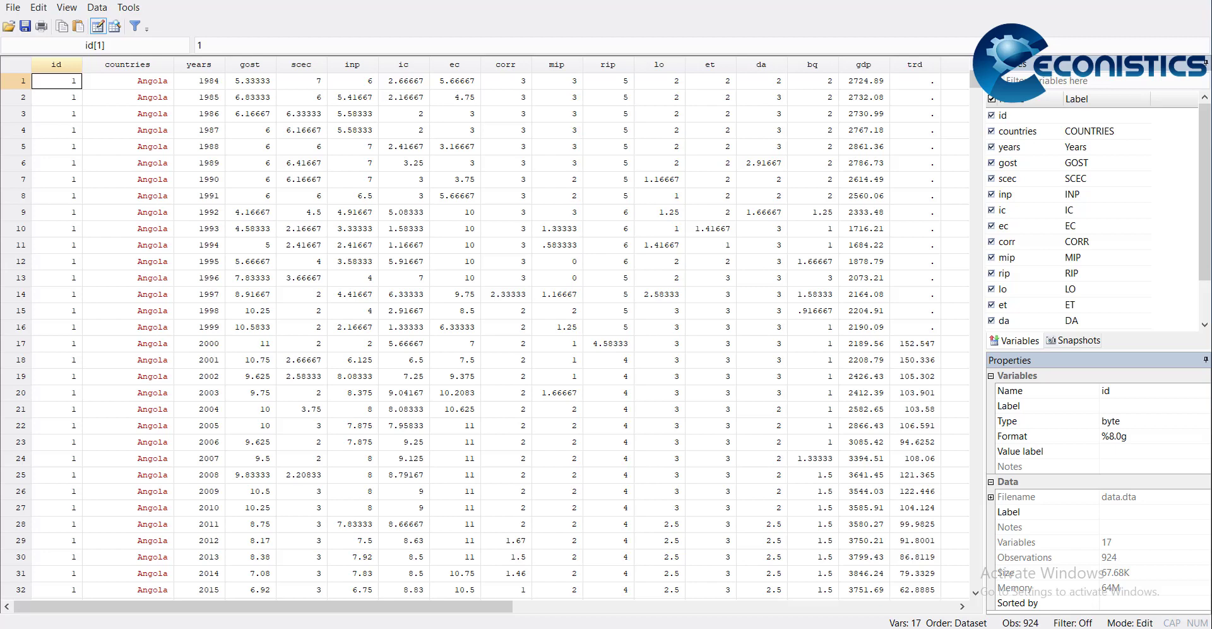
- Run xtset id year to declare the panel as id by year (1984–2016)
click(1185, 2)
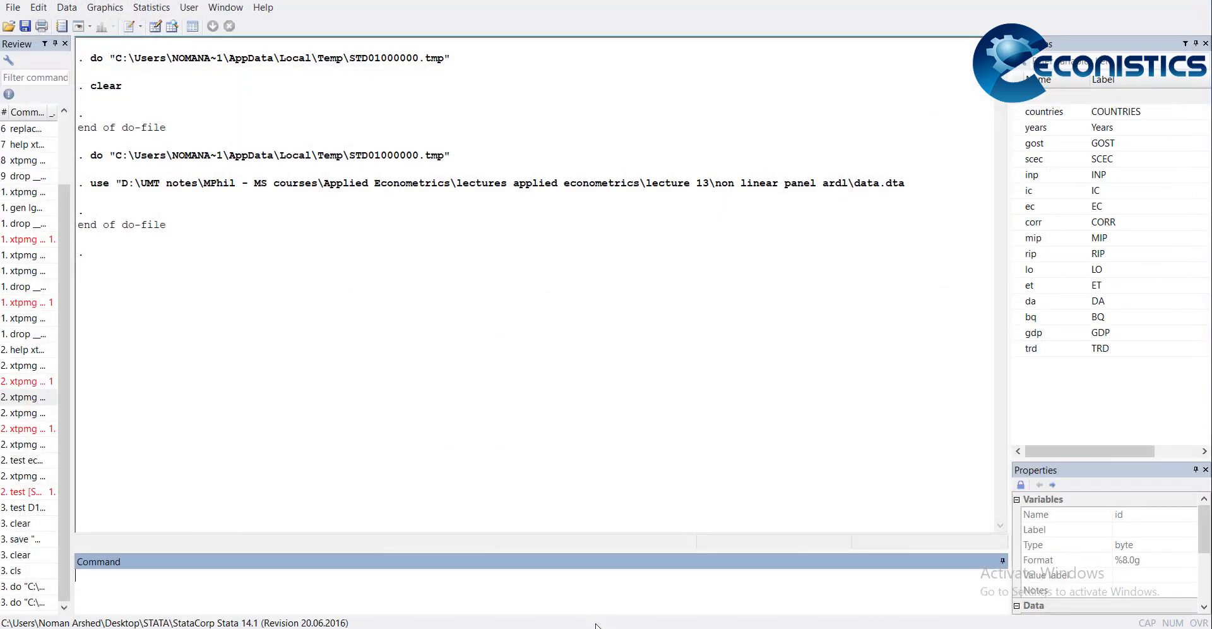
click(646, 595)
drag(954, 606, 820, 606)
key(Down)
key(Home)
key(shift+Down)
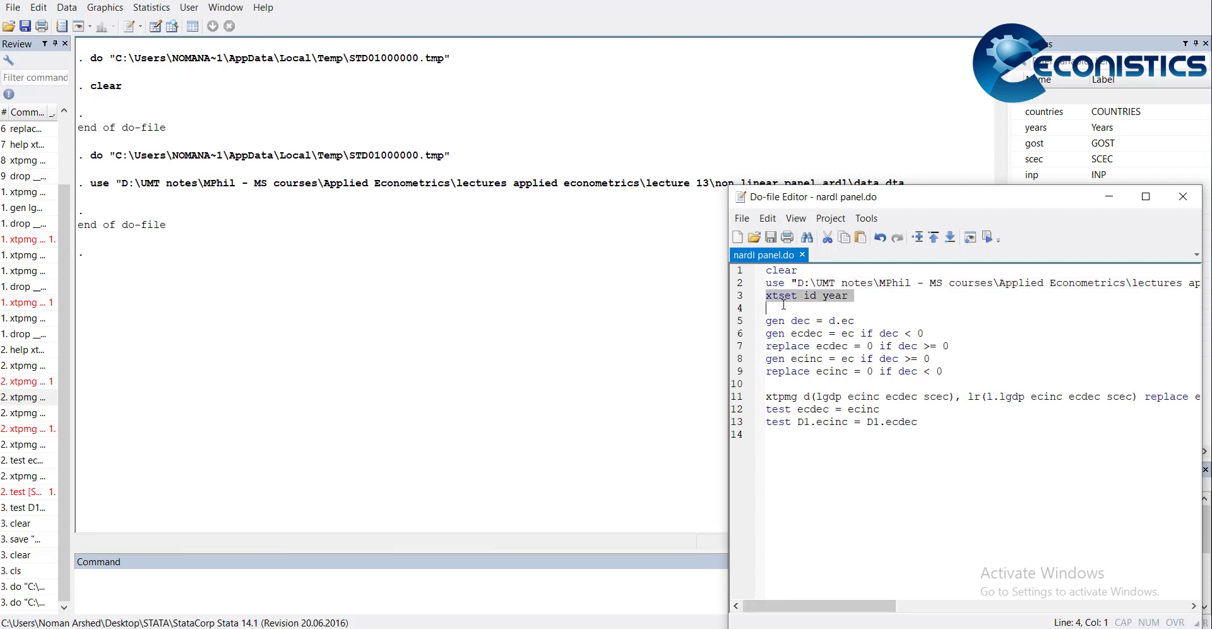
click(988, 237)
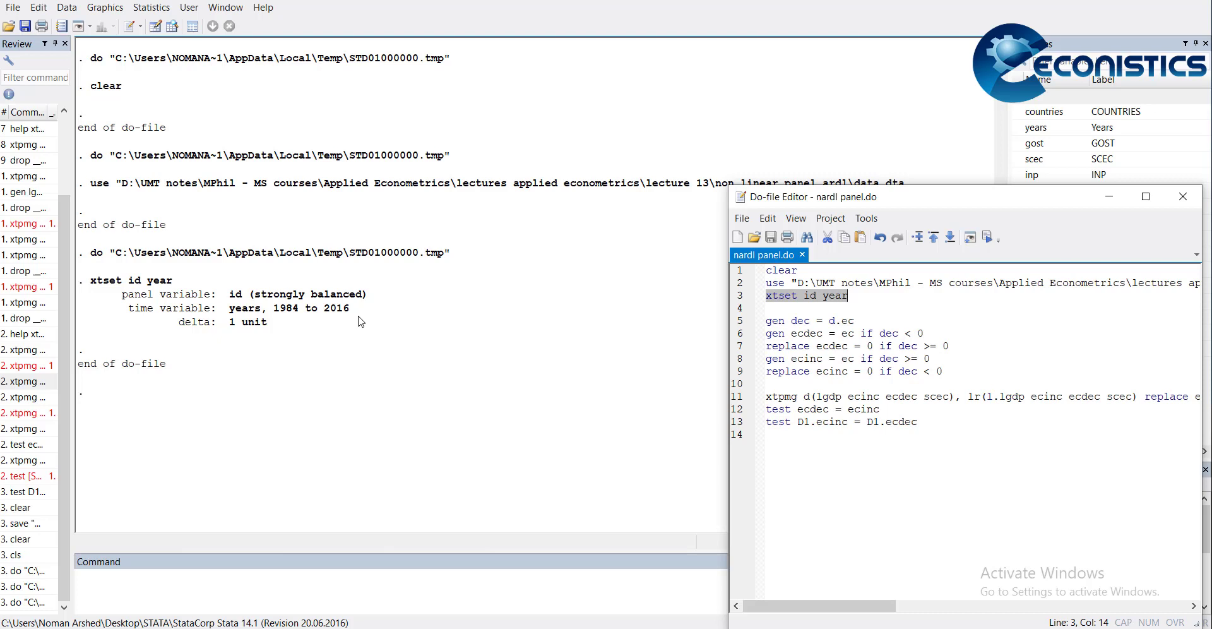
- Run gen dec = d.ec and open the Data Editor to view the new variable
click(739, 321)
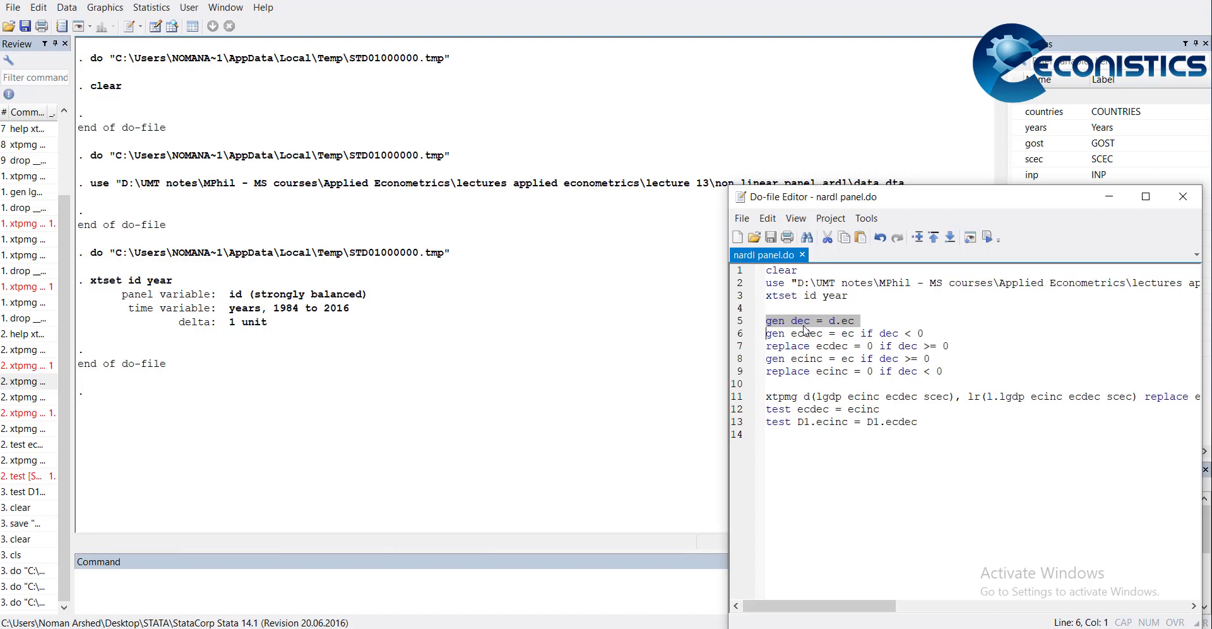
click(988, 237)
click(154, 26)
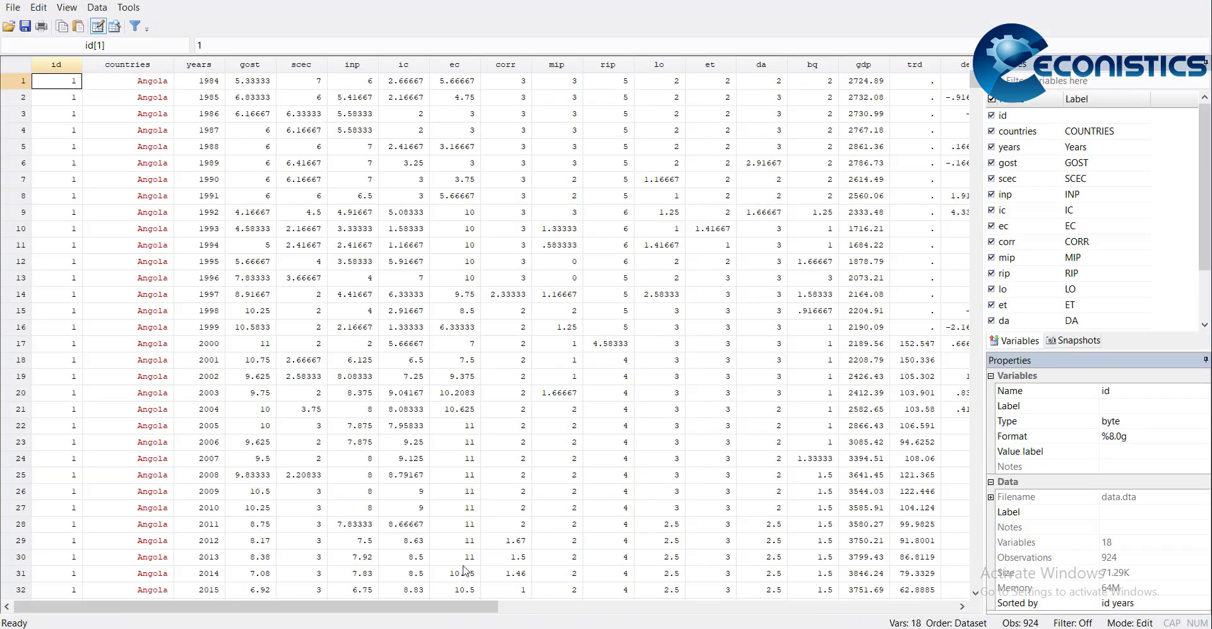
- Check the new dec column, then select the do-file line creating ecdec for negative changes
drag(404, 608, 596, 614)
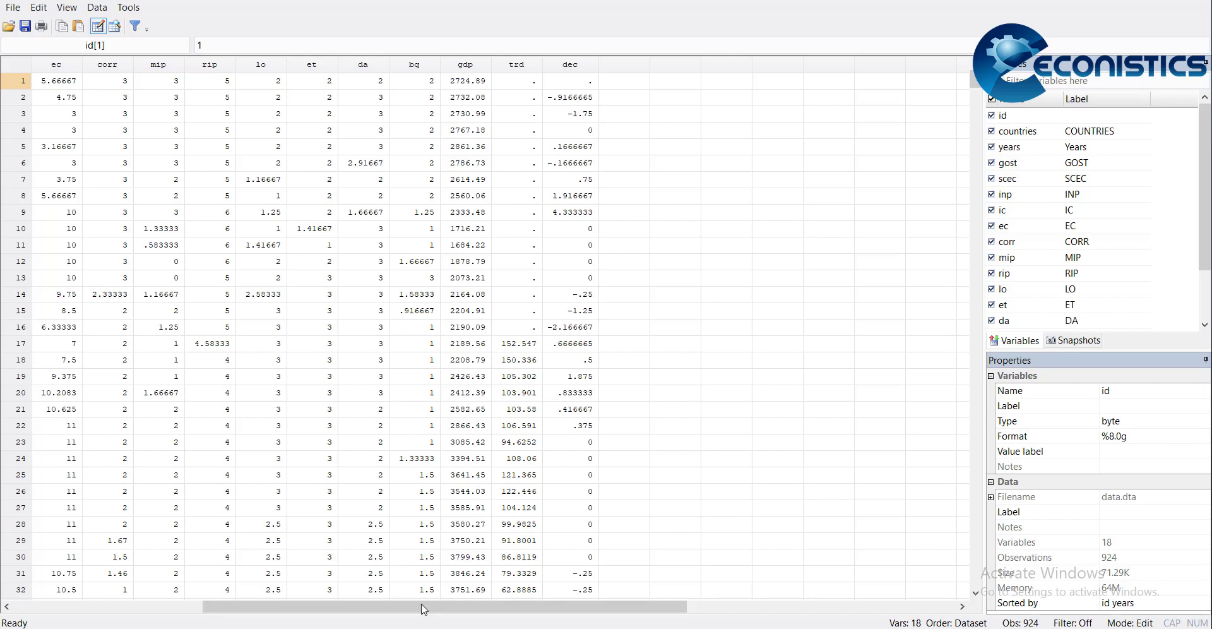
click(584, 577)
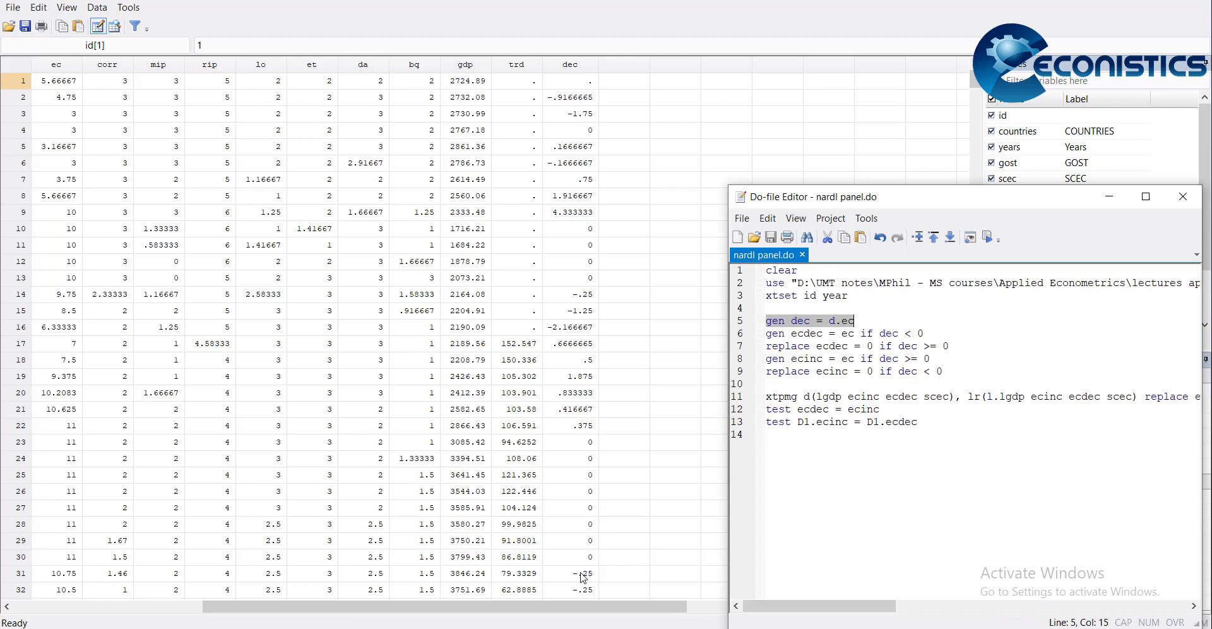
click(743, 336)
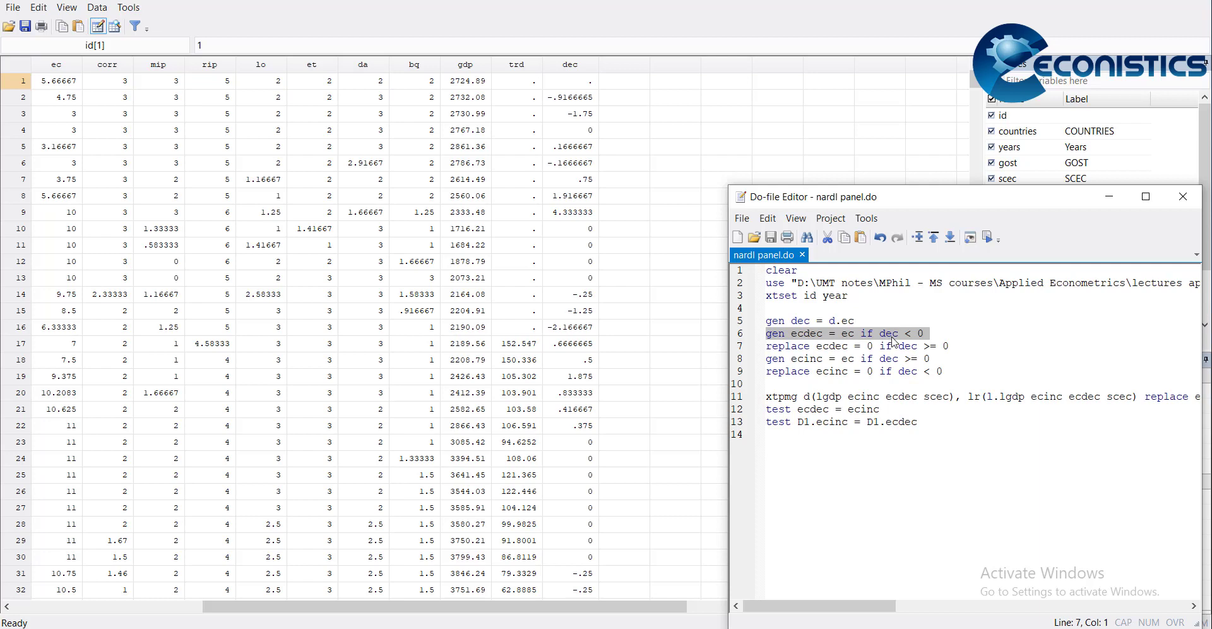
- Create ecdec as ec where dec is negative, then set it to 0 where dec is non-negative
click(988, 236)
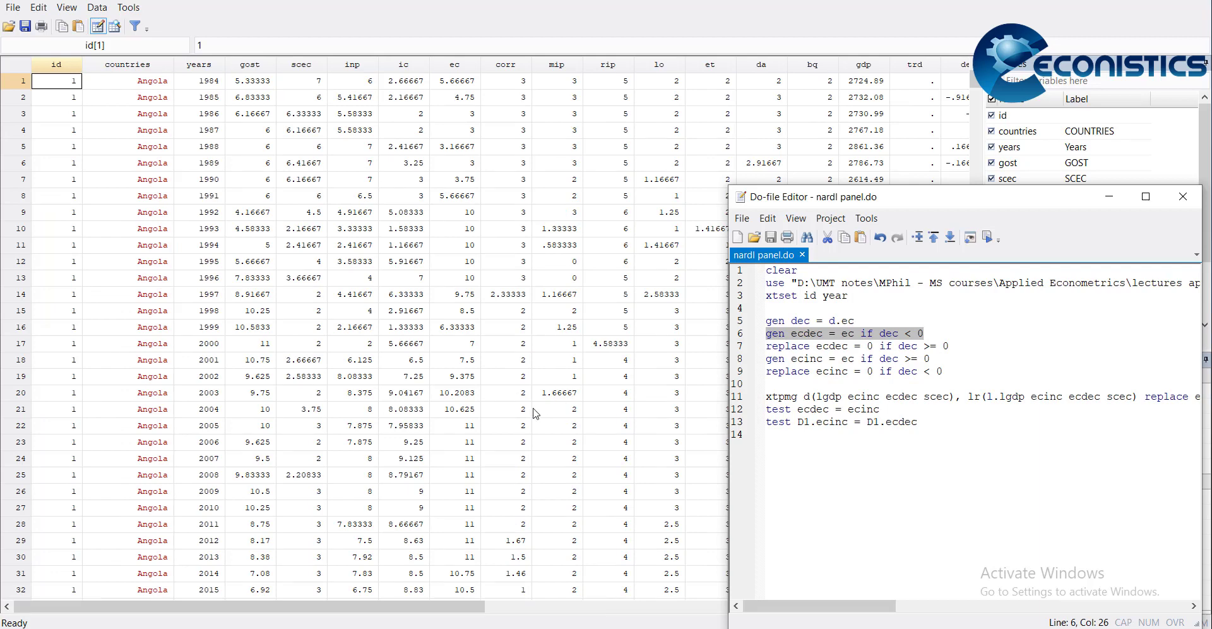
drag(411, 606, 696, 601)
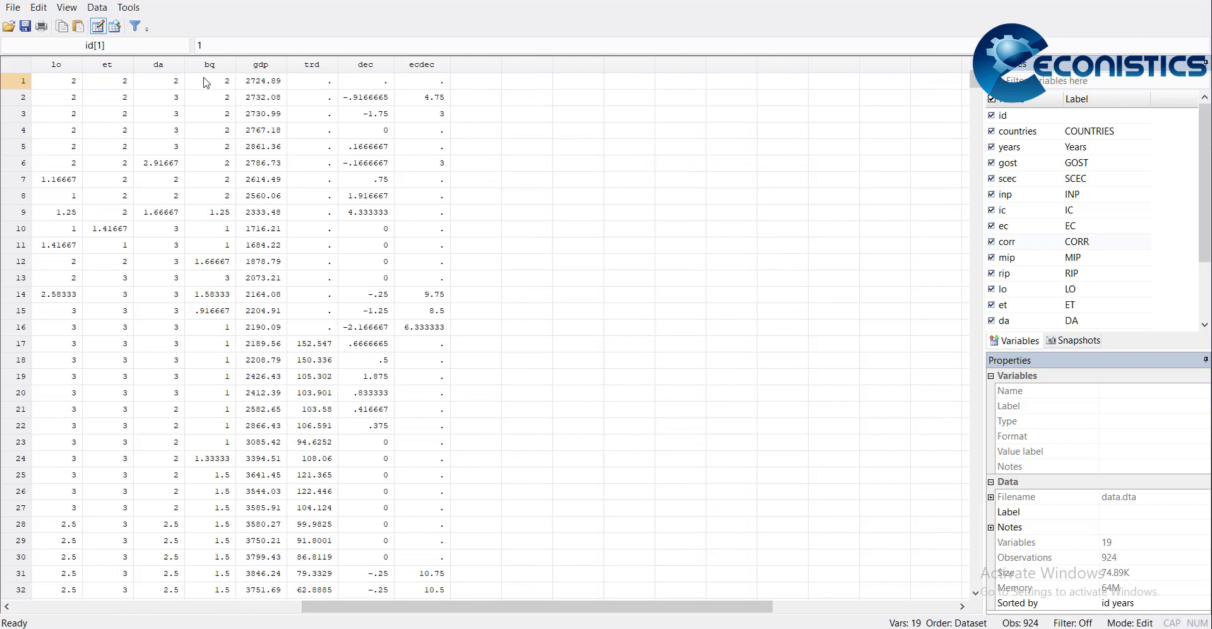
drag(420, 611, 298, 611)
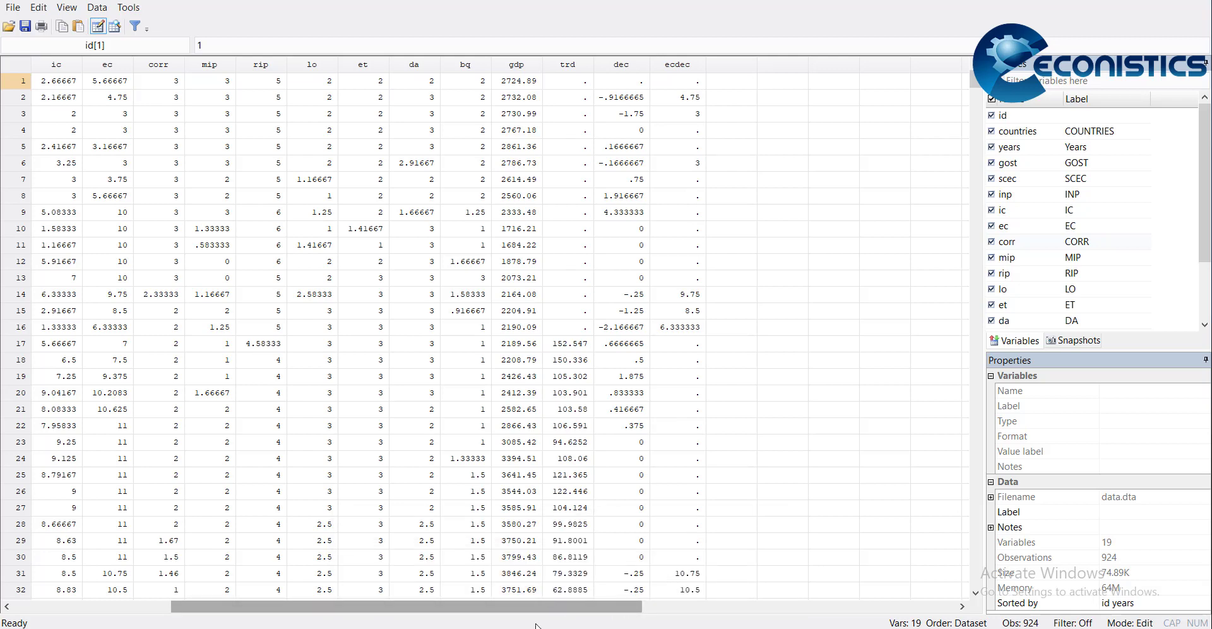
click(582, 596)
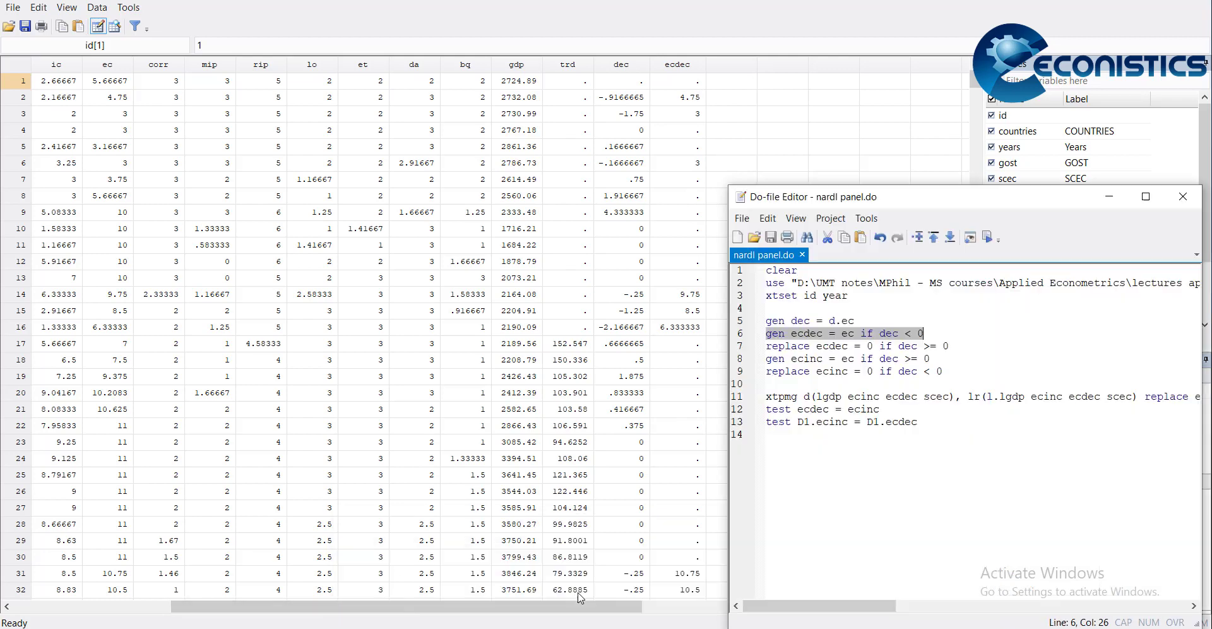
click(738, 352)
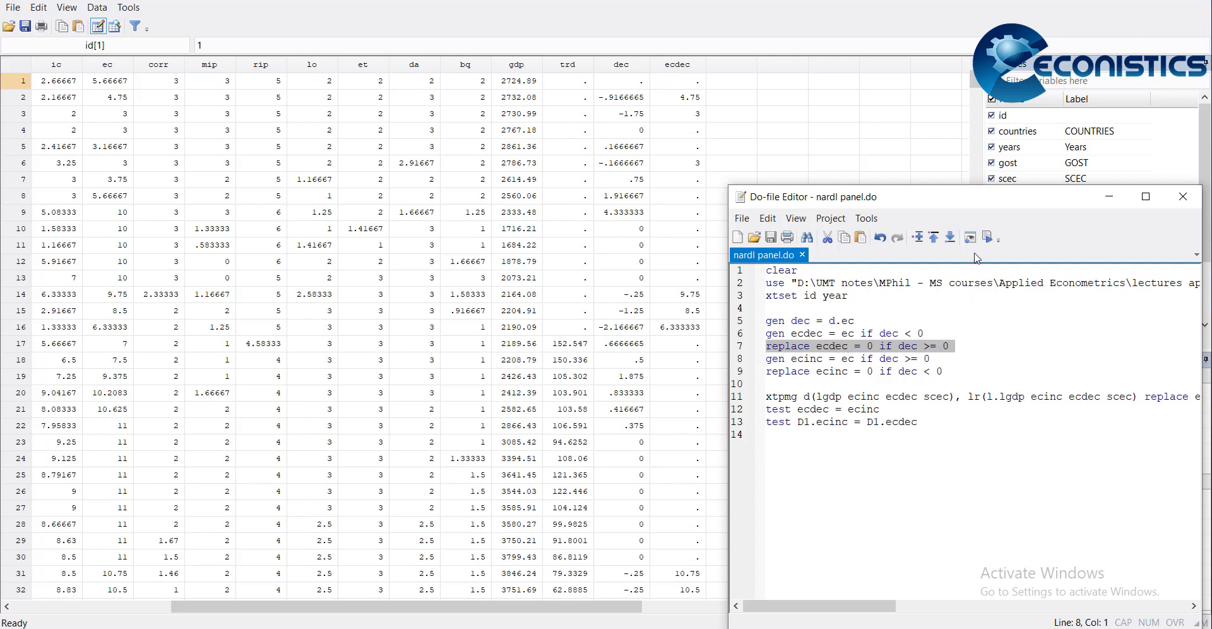
click(986, 238)
- Create ecinc as ec where dec is non-negative, and set it to 0 where dec is negative
click(660, 250)
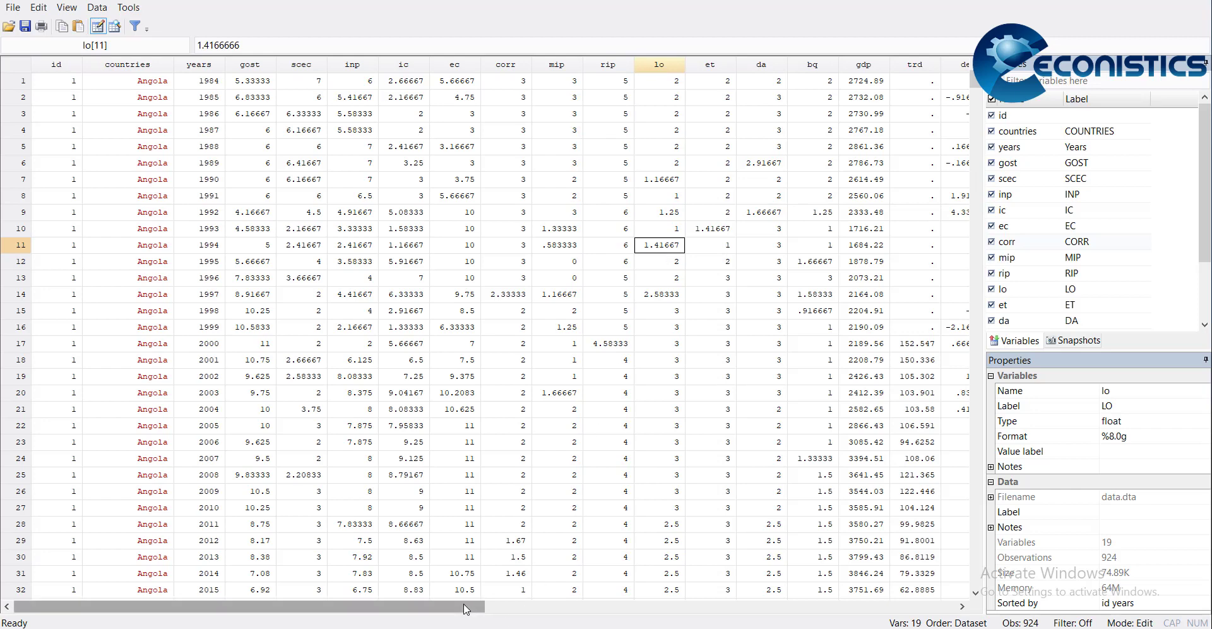
drag(465, 605, 571, 603)
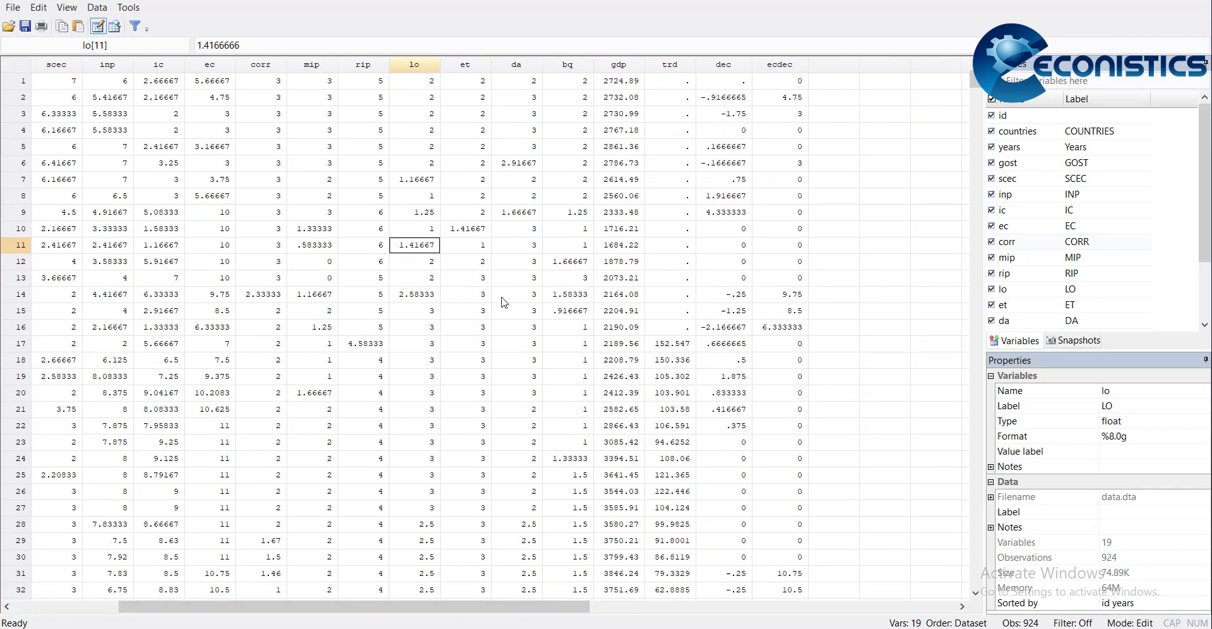
mouse_move(564, 627)
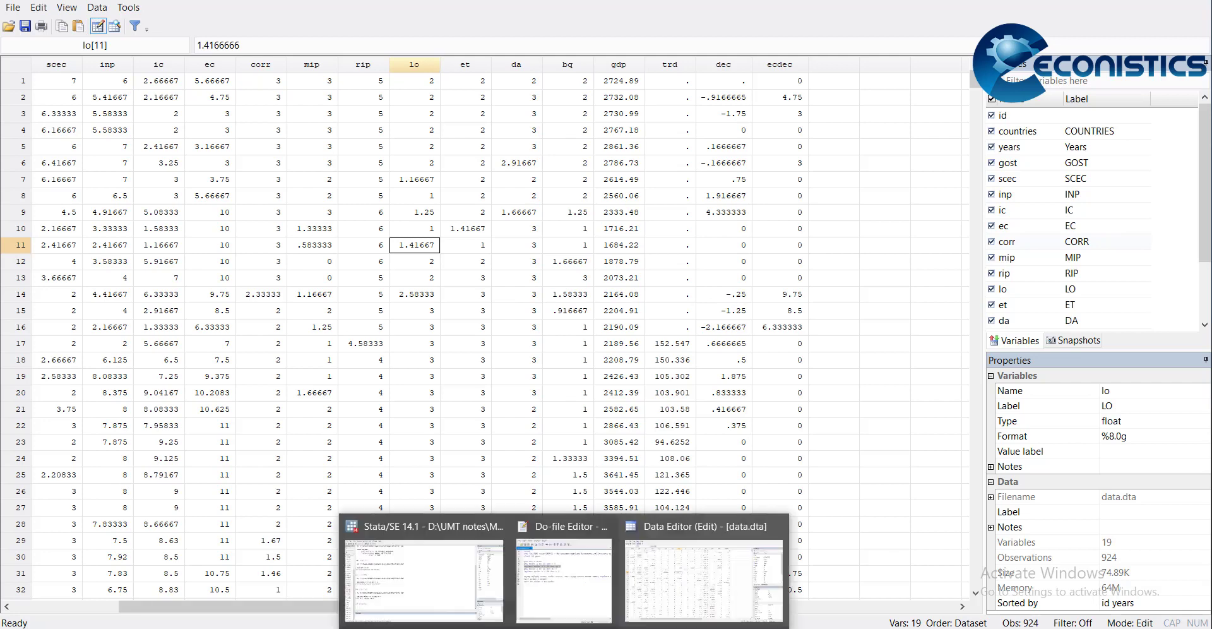
click(564, 580)
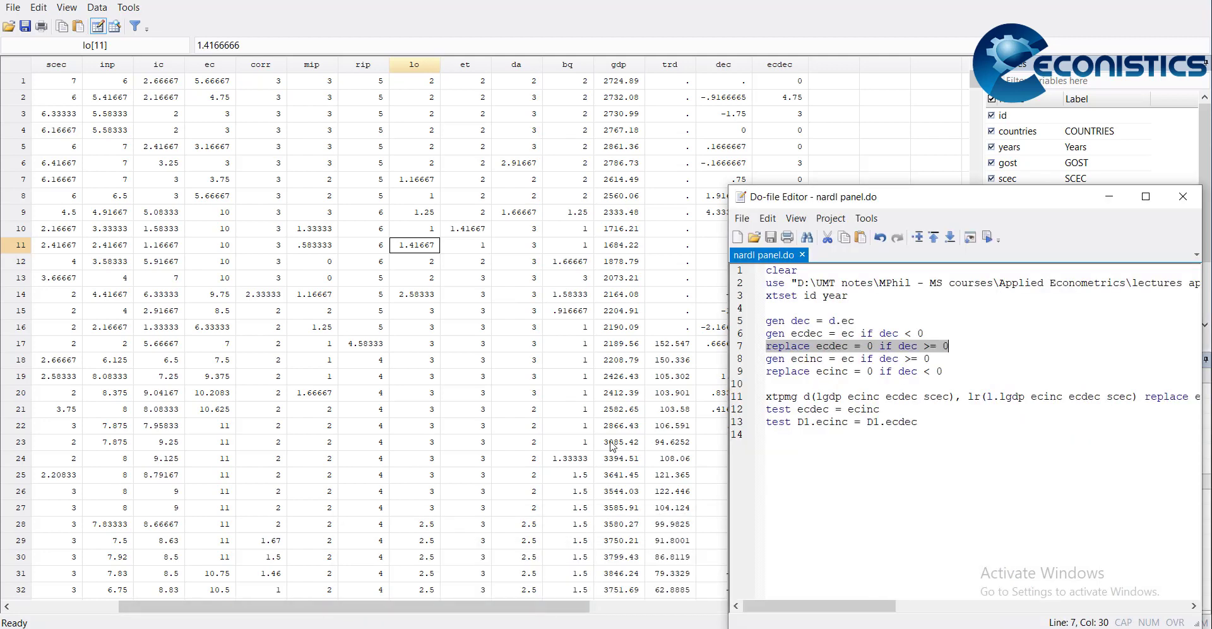
click(736, 359)
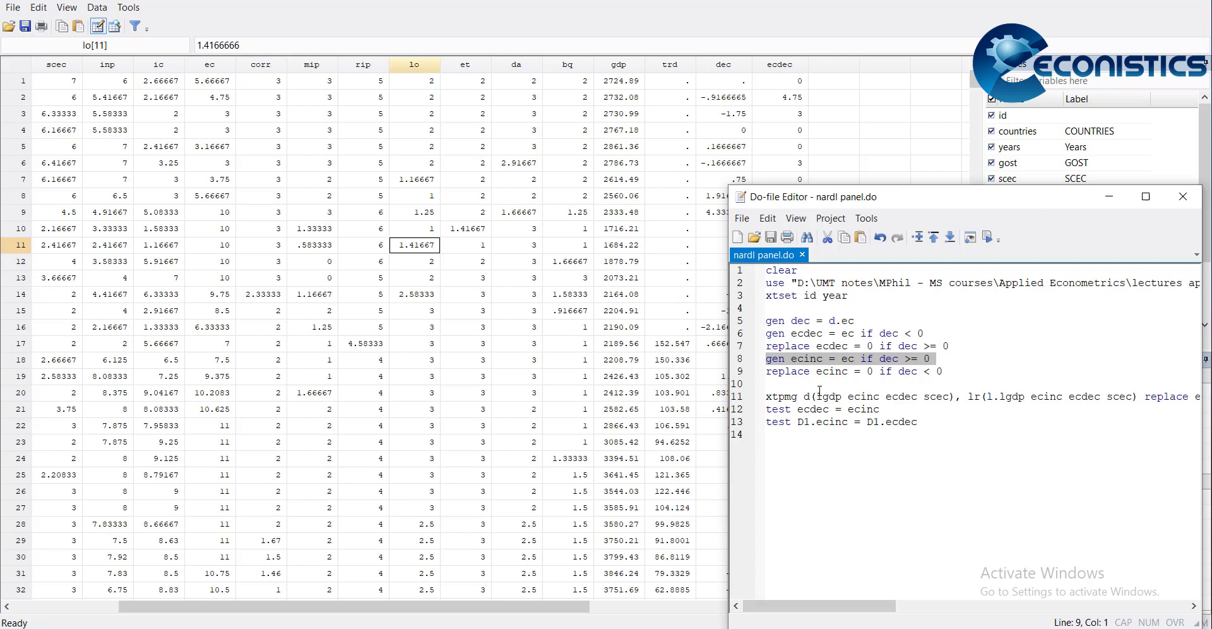
click(990, 240)
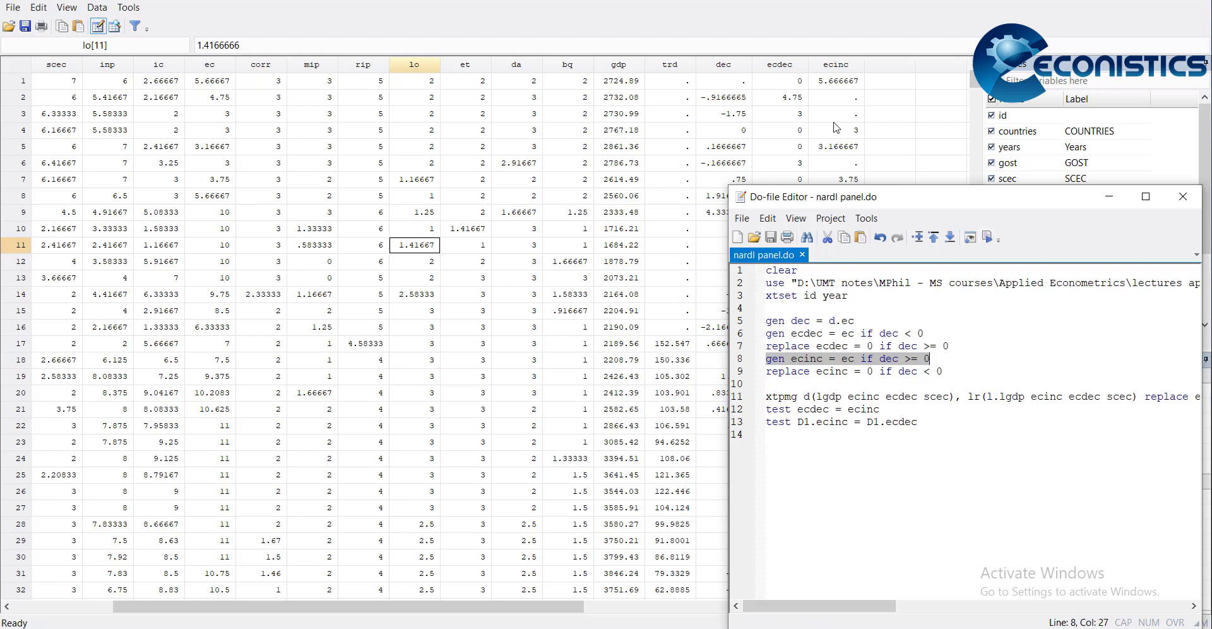
click(745, 374)
click(988, 238)
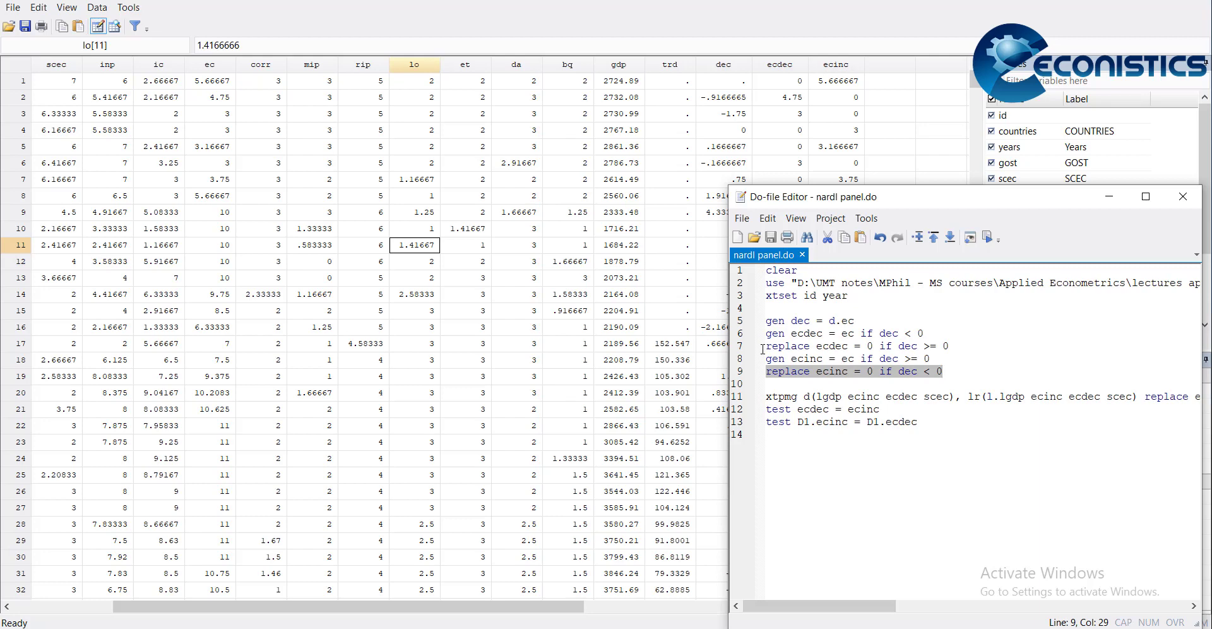
click(736, 396)
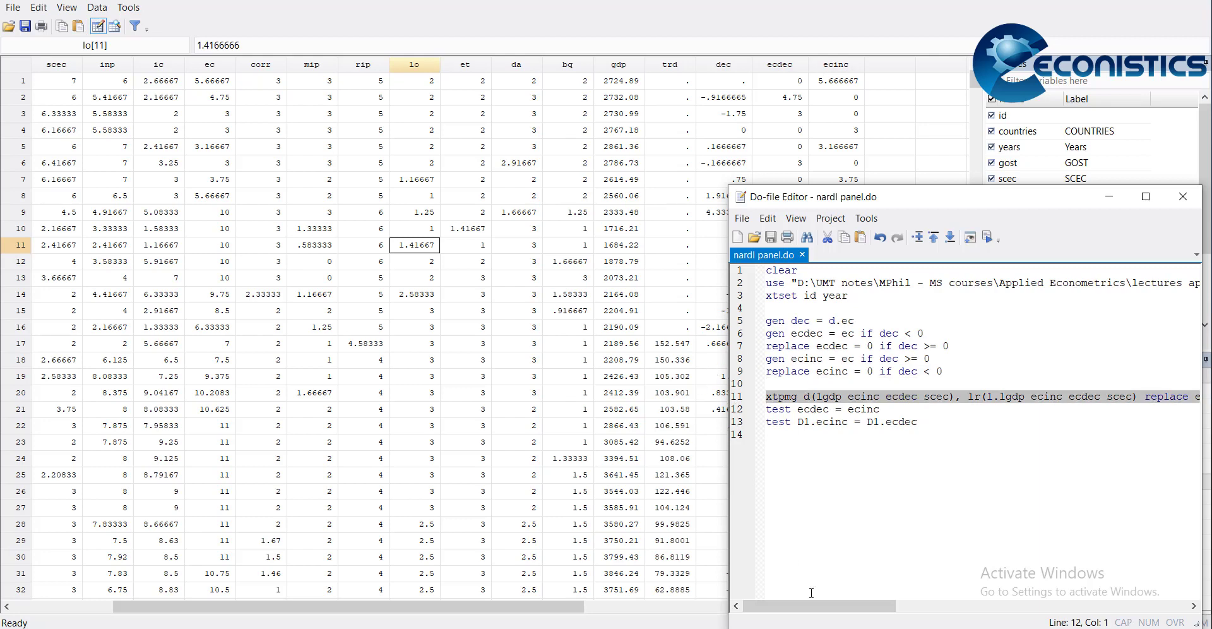
key(ctrl+d)
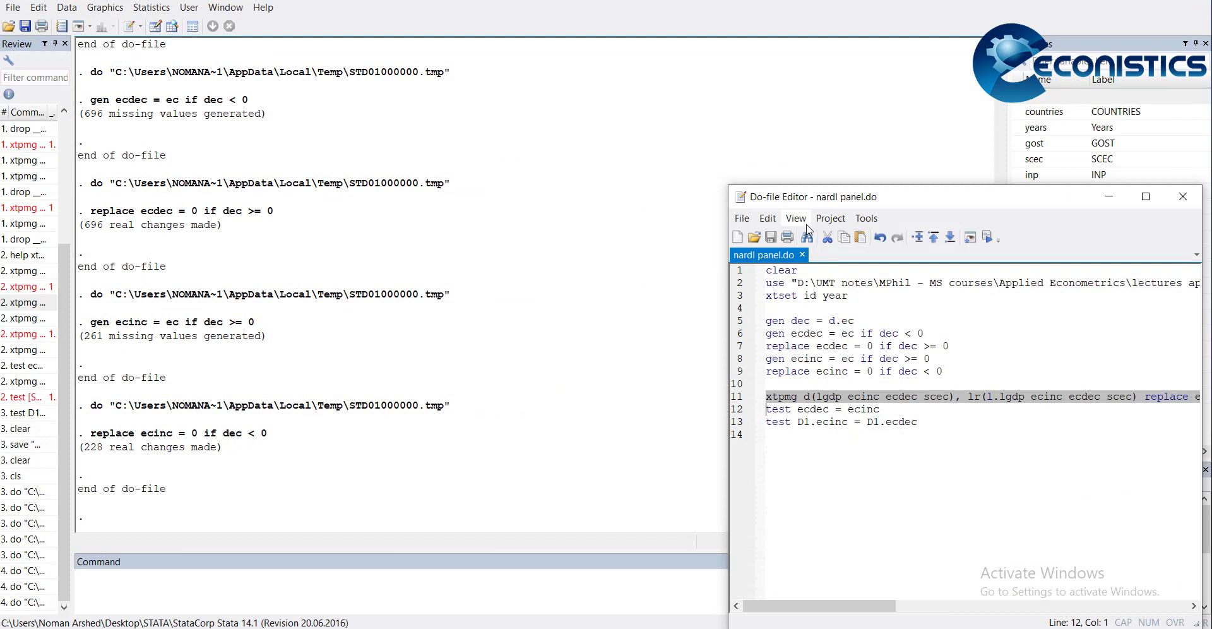
- Add 'gen lgdp = ln(gdp)' above the xtpmg line and run it, giving 50 missing values
click(810, 397)
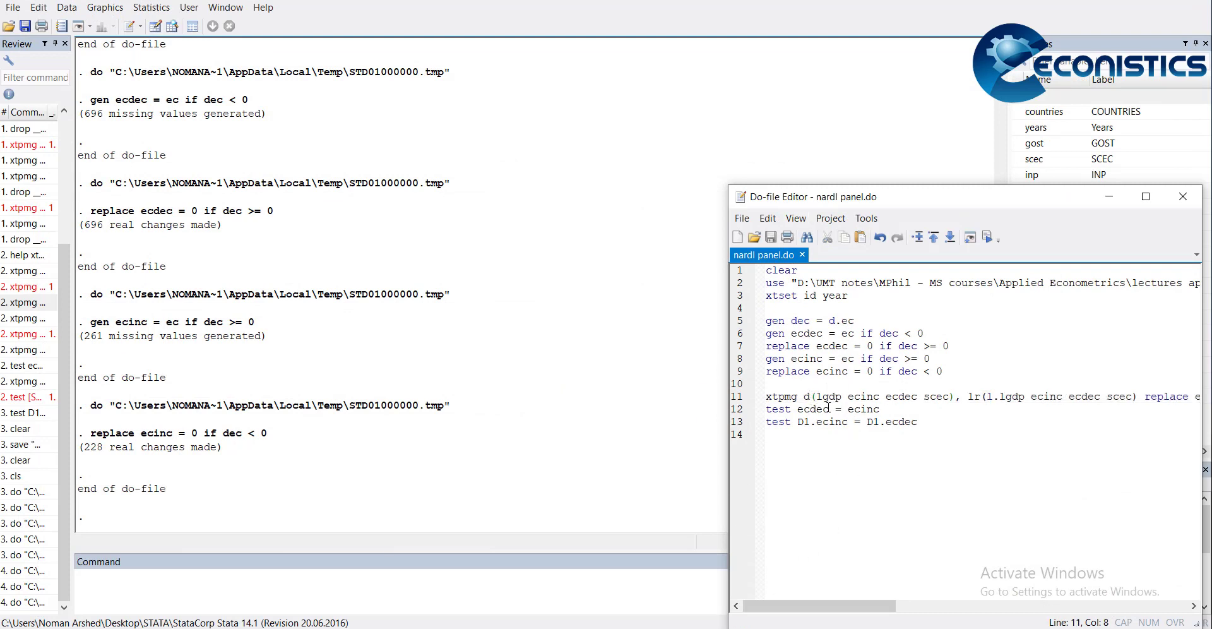
click(786, 386)
key(Return)
text(gen )
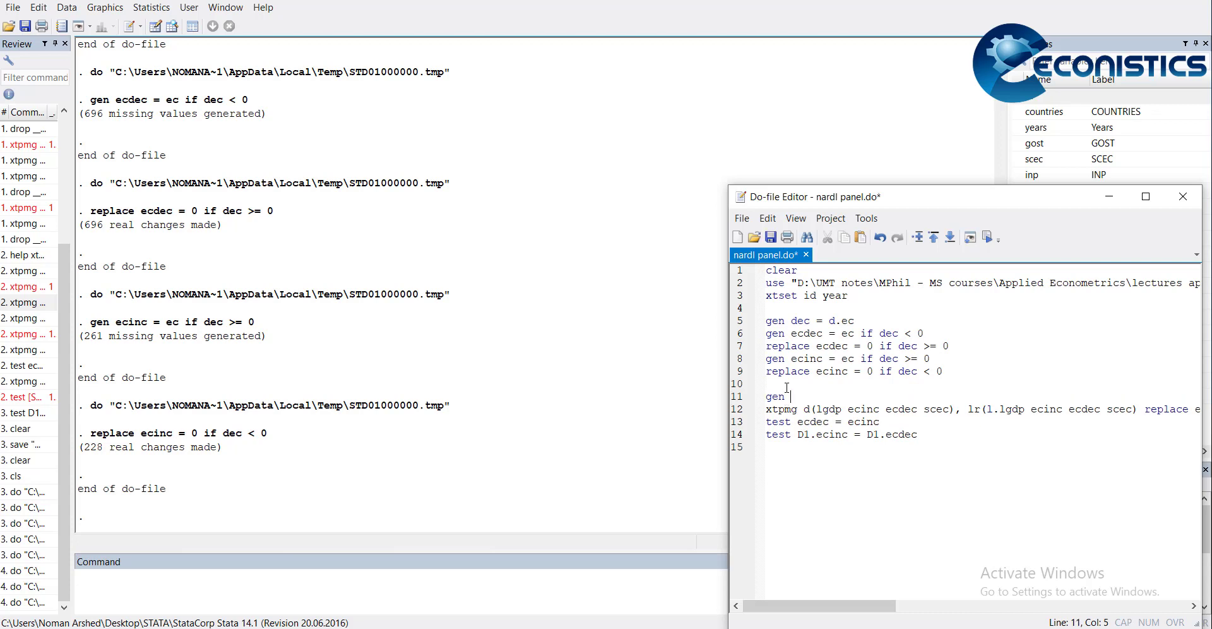
text(lgdp = ln(GDP)
key(BackSpace)
text(gdp)
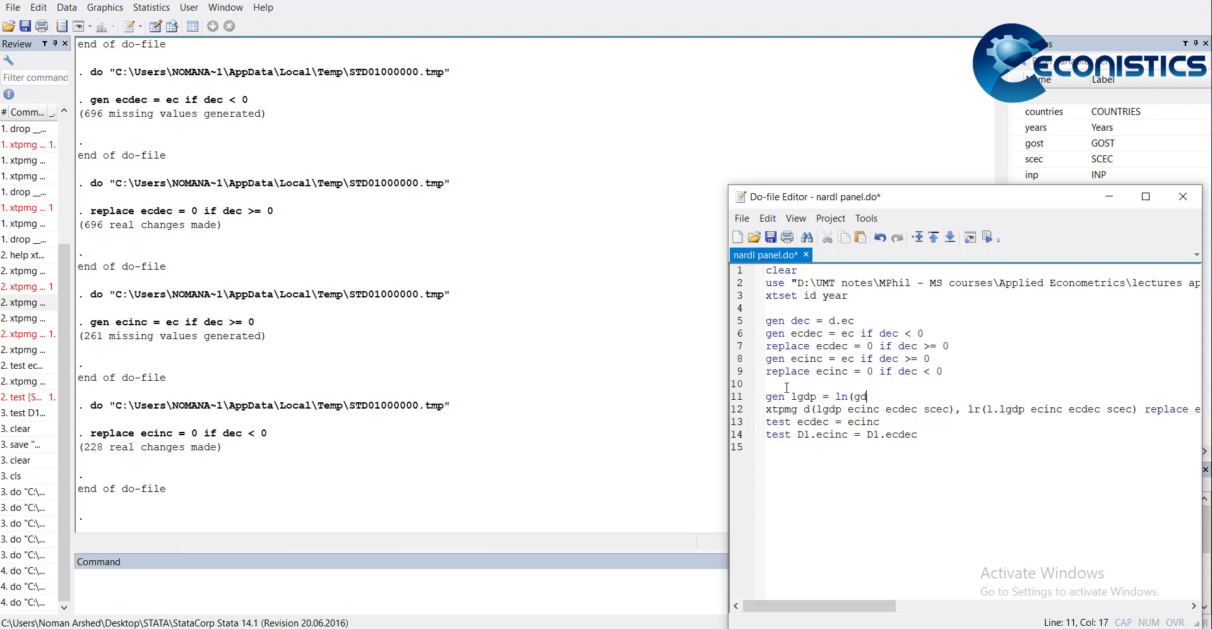
key(Home)
key(shift+Down)
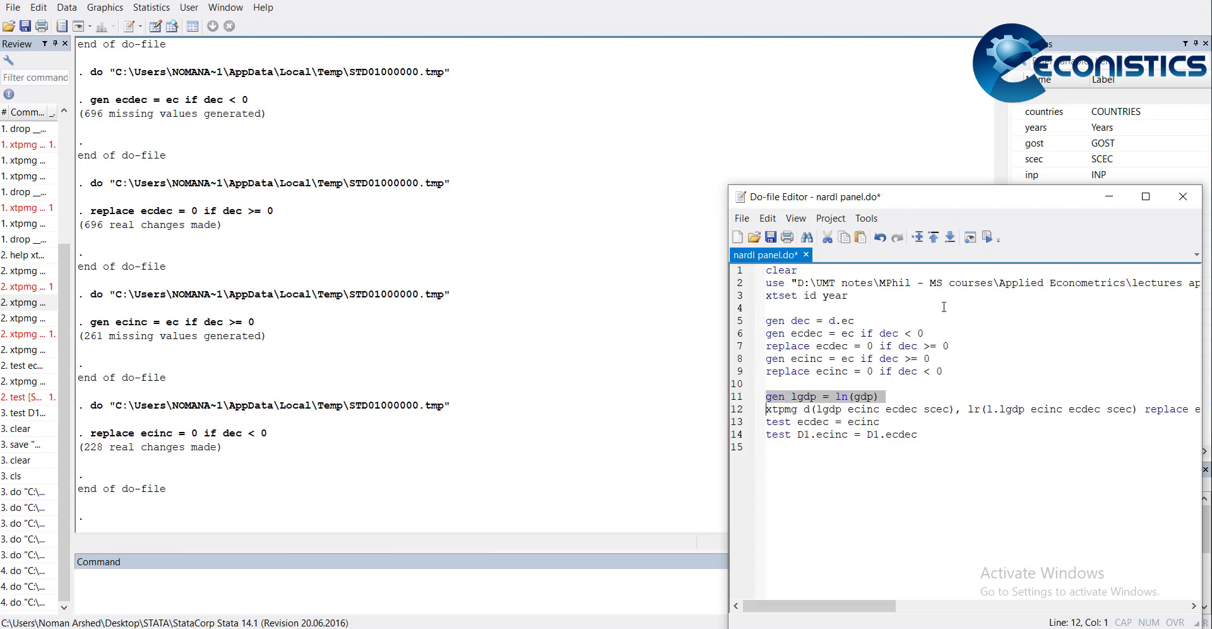
key(shift+Left)
key(ctrl+d)
click(832, 421)
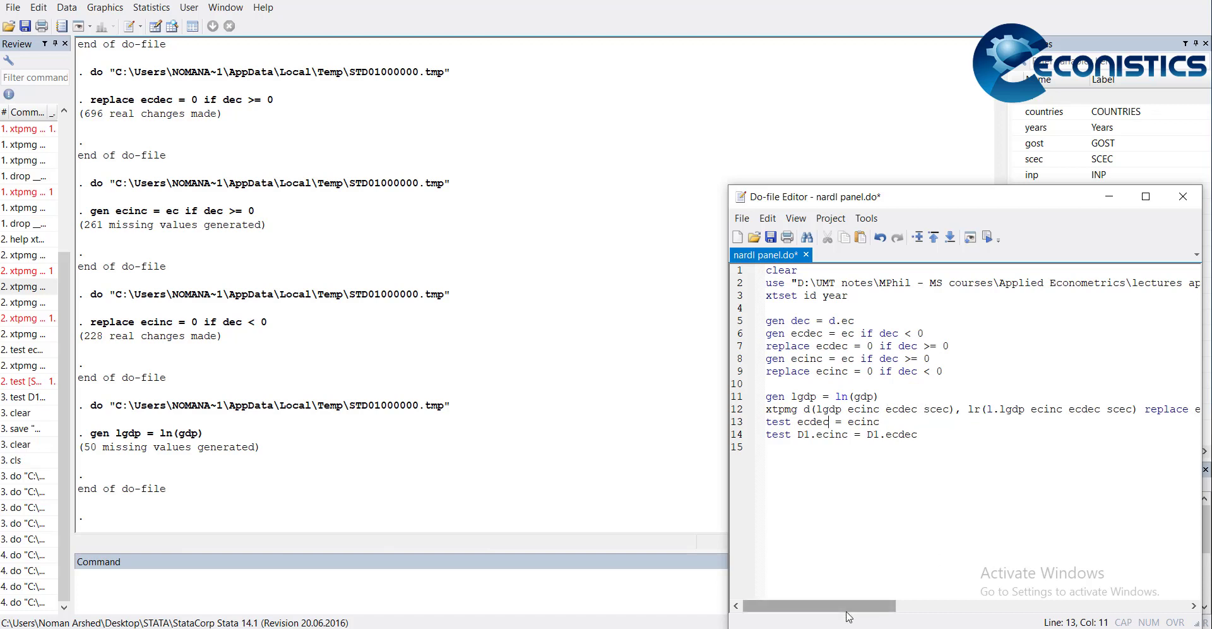
drag(847, 606, 872, 605)
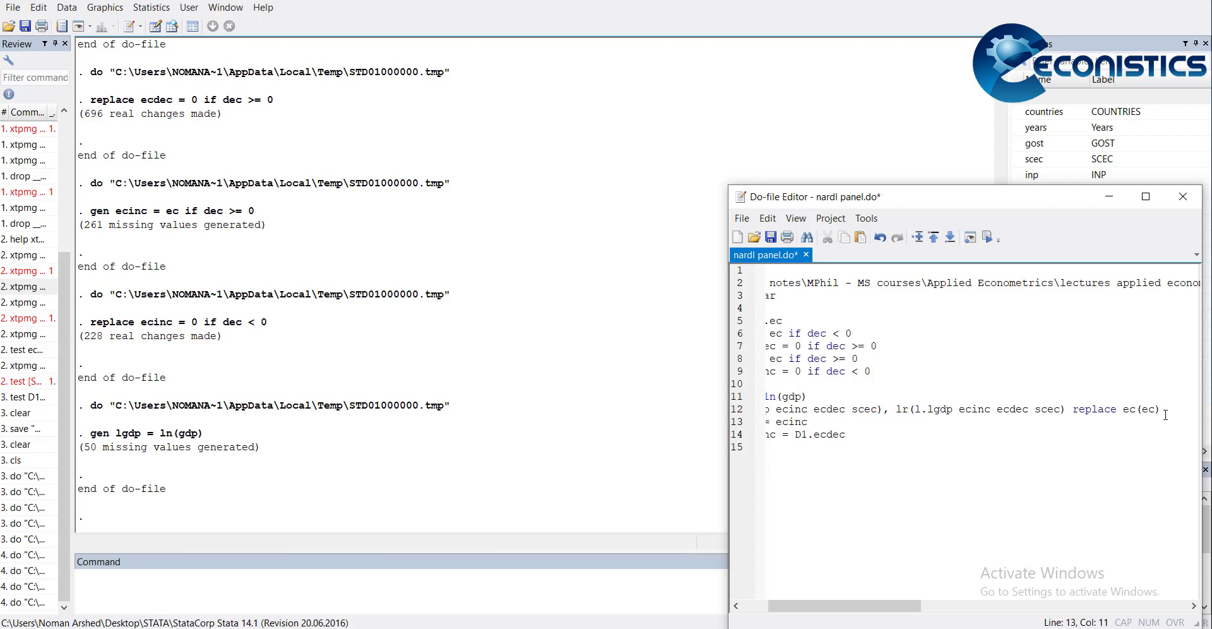
click(741, 411)
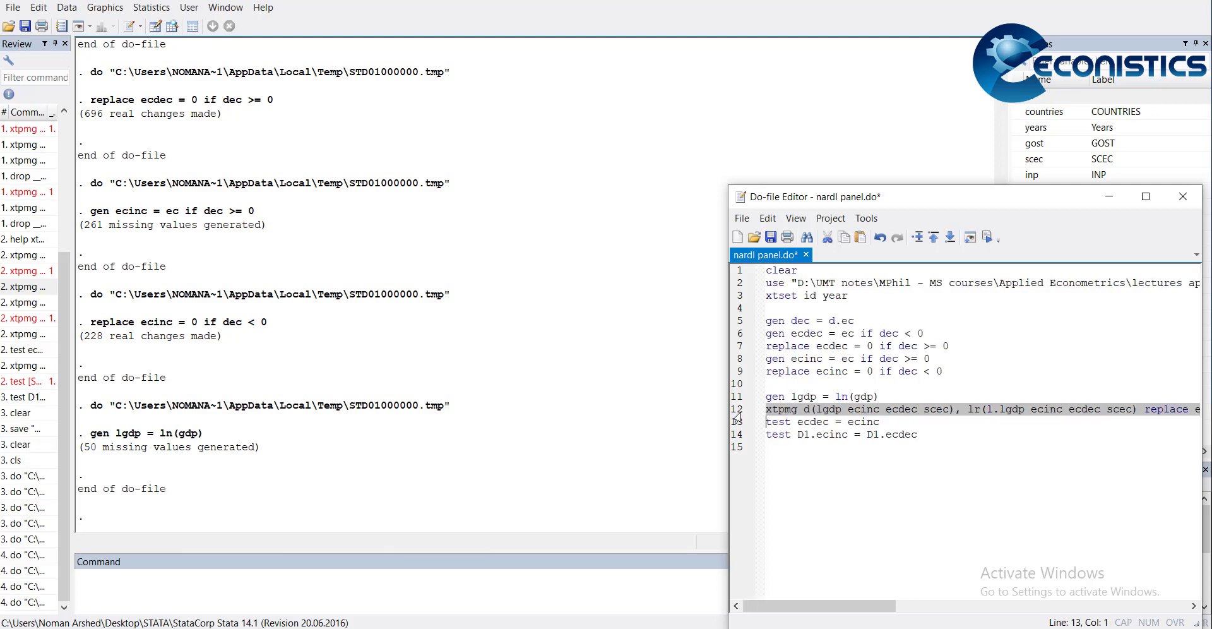
- Run the xtpmg PMG model of D.lgdp on ecinc, ecdec and scec: 831 observations, 27 groups
click(988, 237)
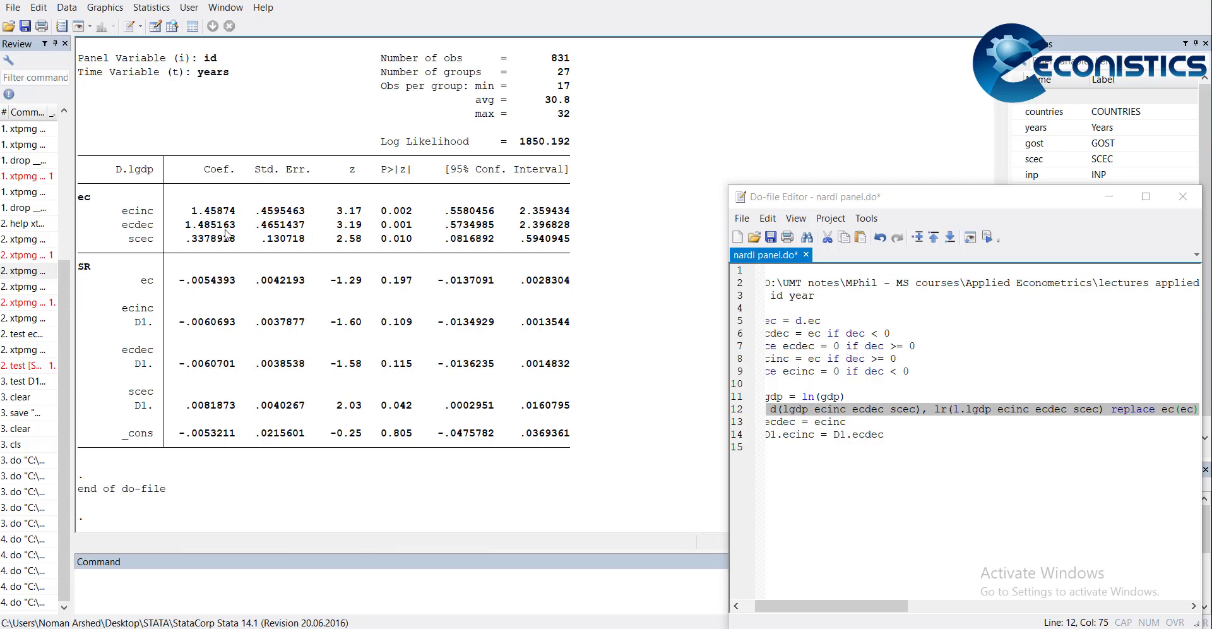
click(340, 165)
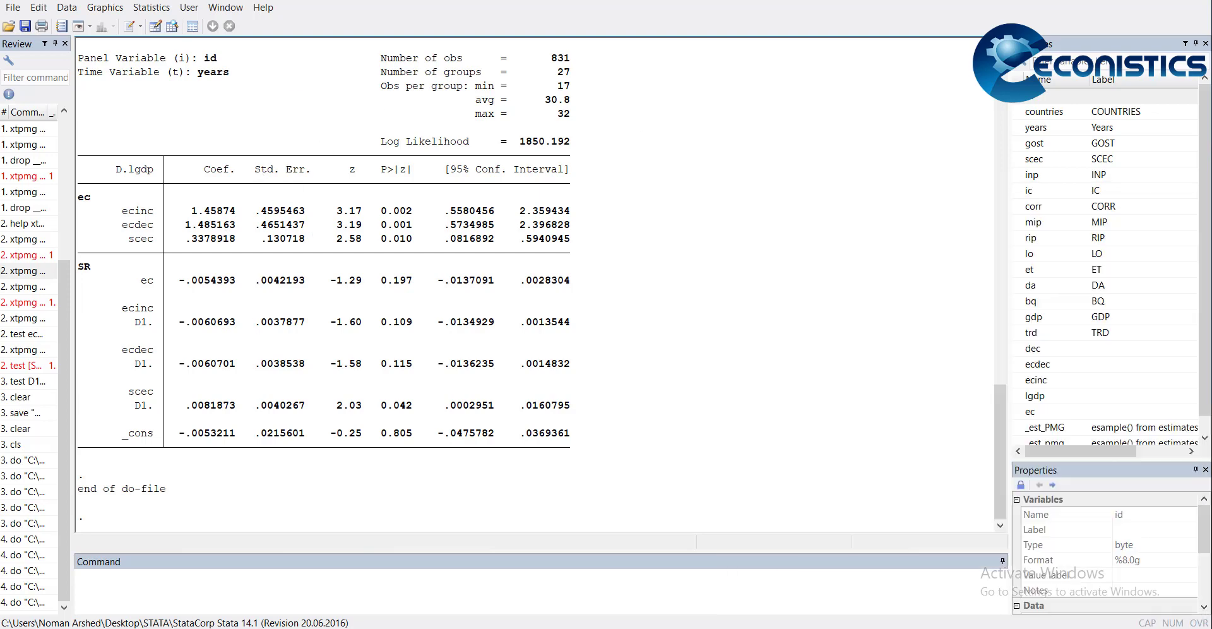
scroll(678, 255, up, 5)
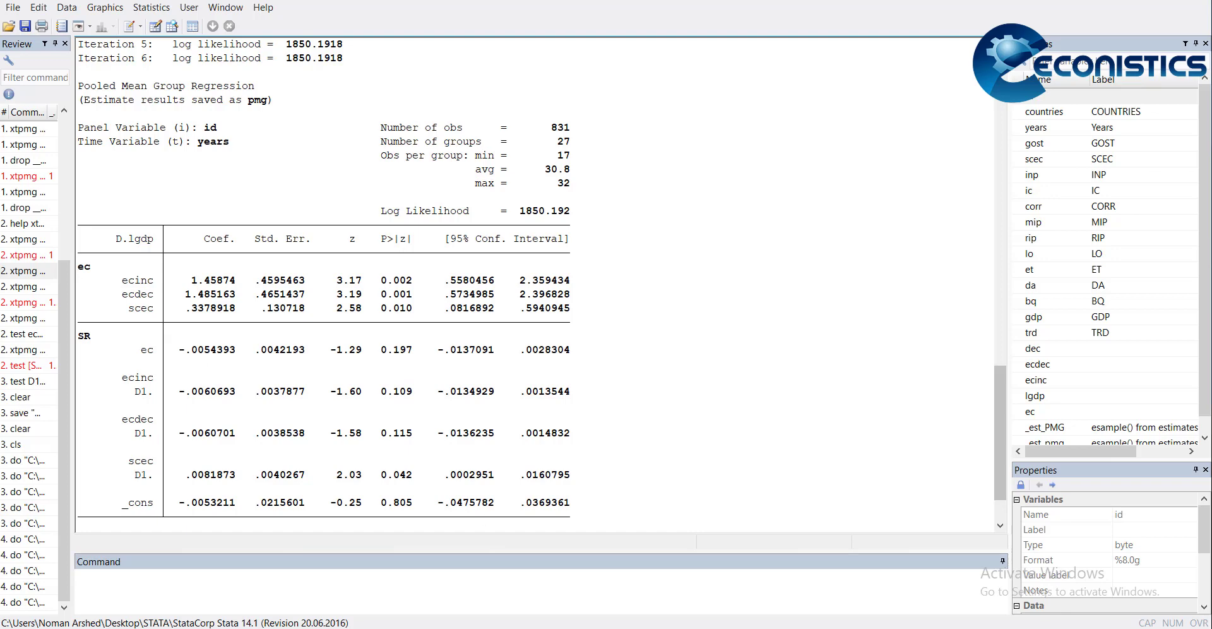
click(638, 588)
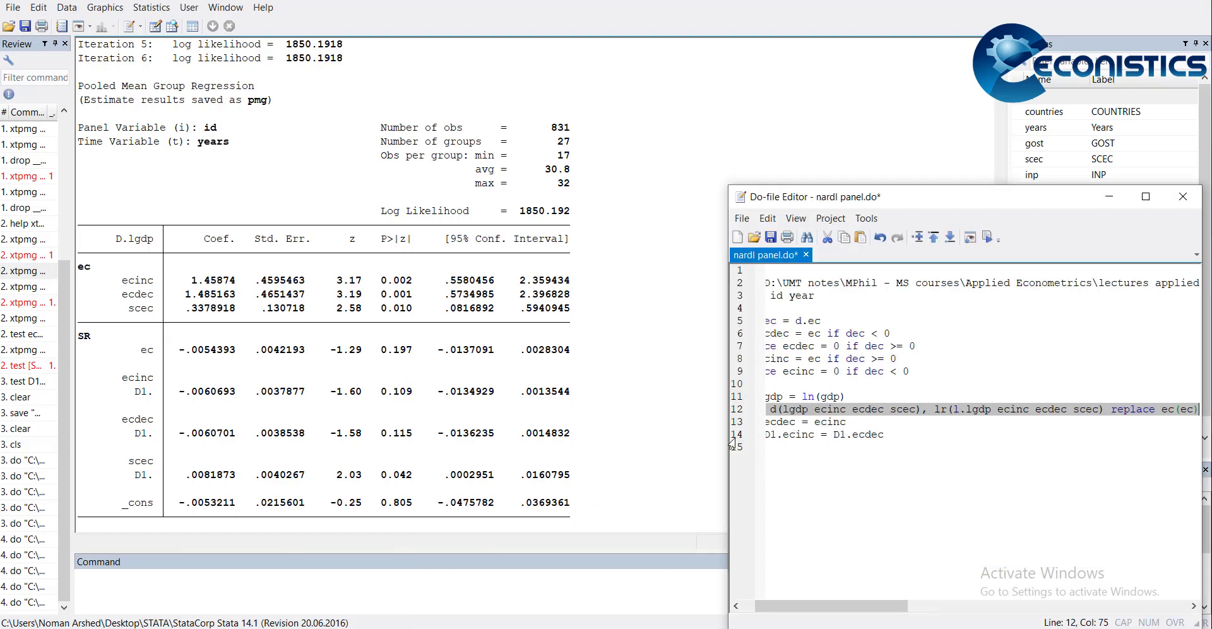
drag(798, 607, 209, 349)
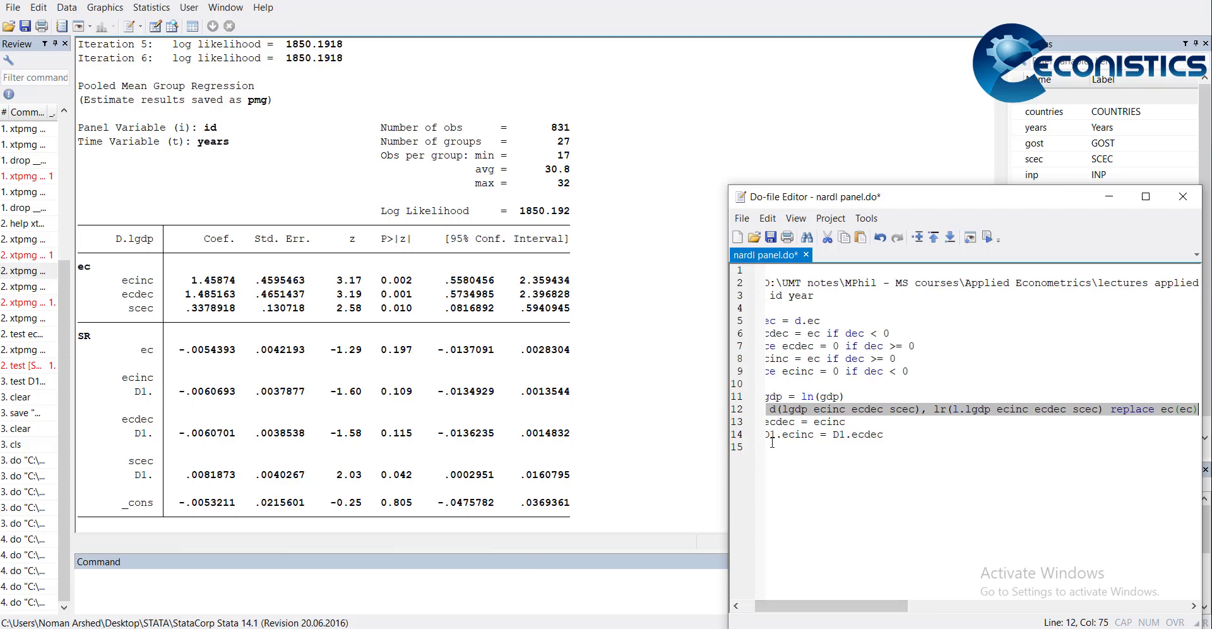
click(748, 422)
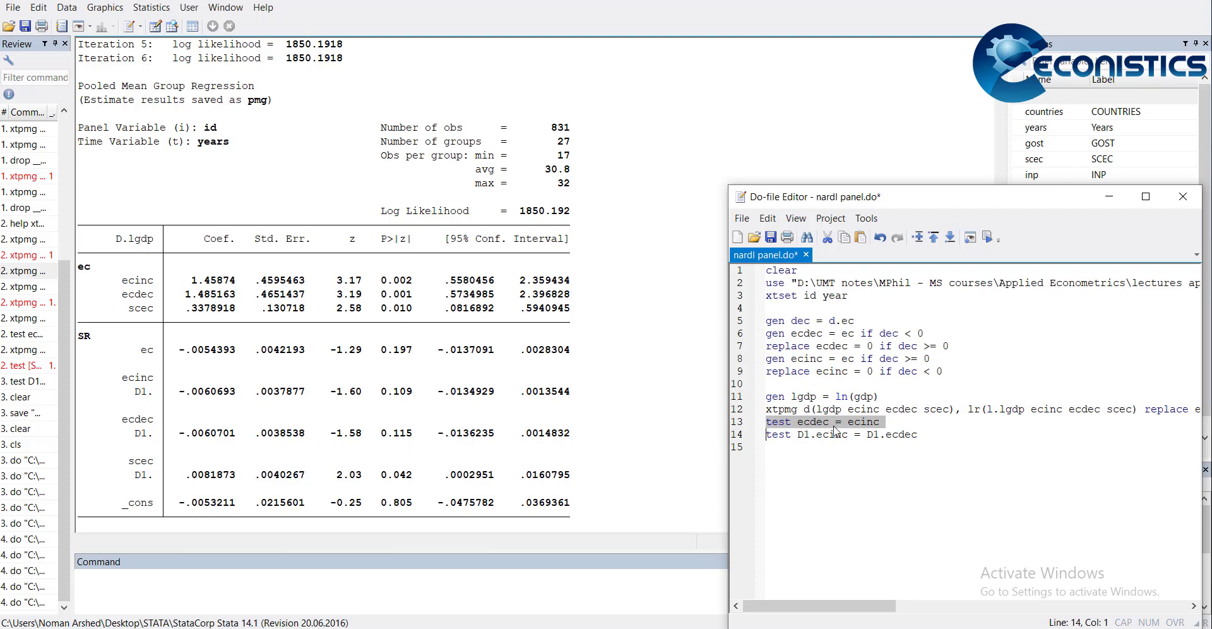
- Run the ecdec = ecinc and D1.ecinc = D1.ecdec Wald tests (p = 0.5042 and 0.9980)
click(987, 237)
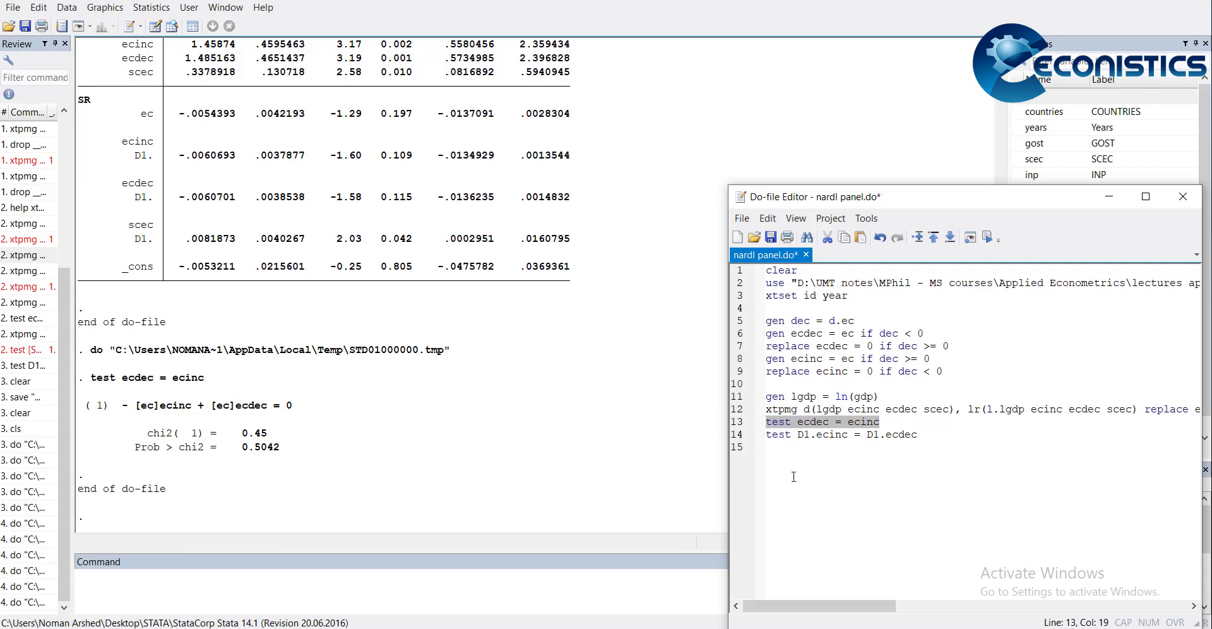
click(740, 440)
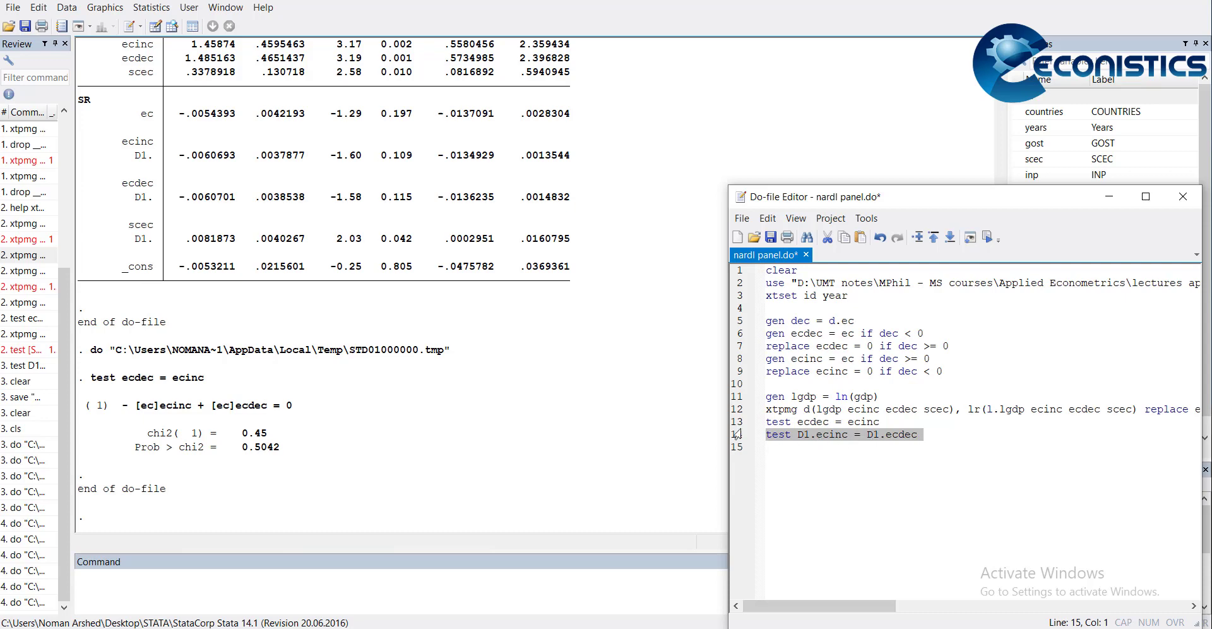
click(987, 238)
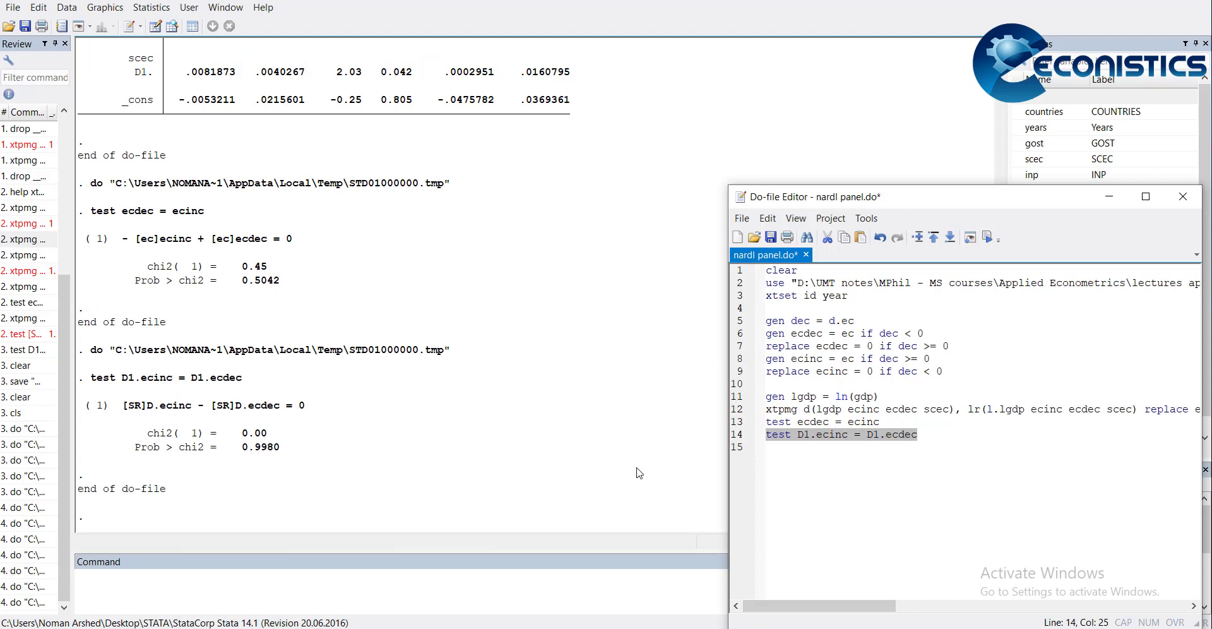
click(729, 410)
key(ctrl+c)
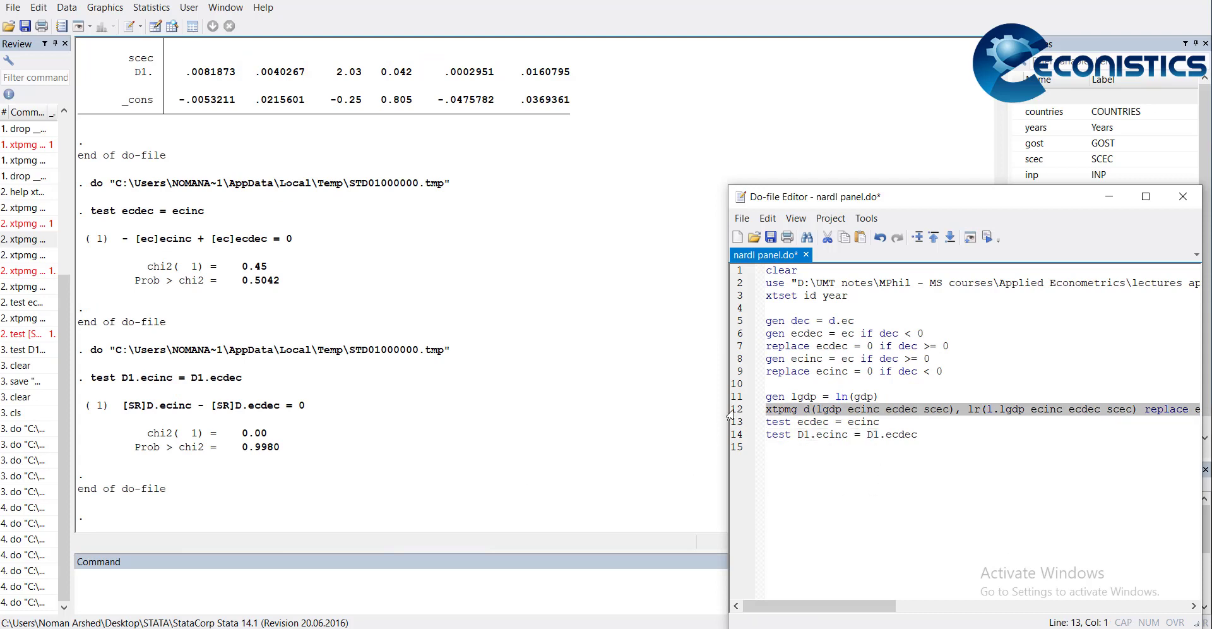
click(798, 471)
- Paste the xtpmg command on line 16, append 'full', and run that line
key(ctrl+v)
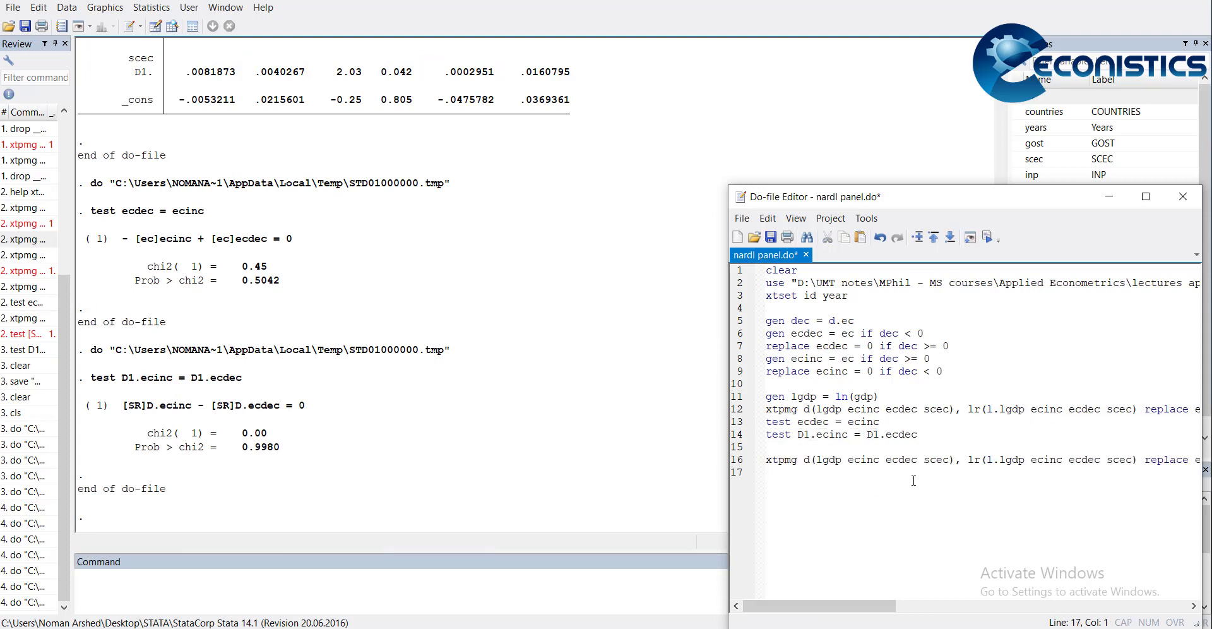
drag(819, 606, 875, 606)
click(1087, 462)
text(full)
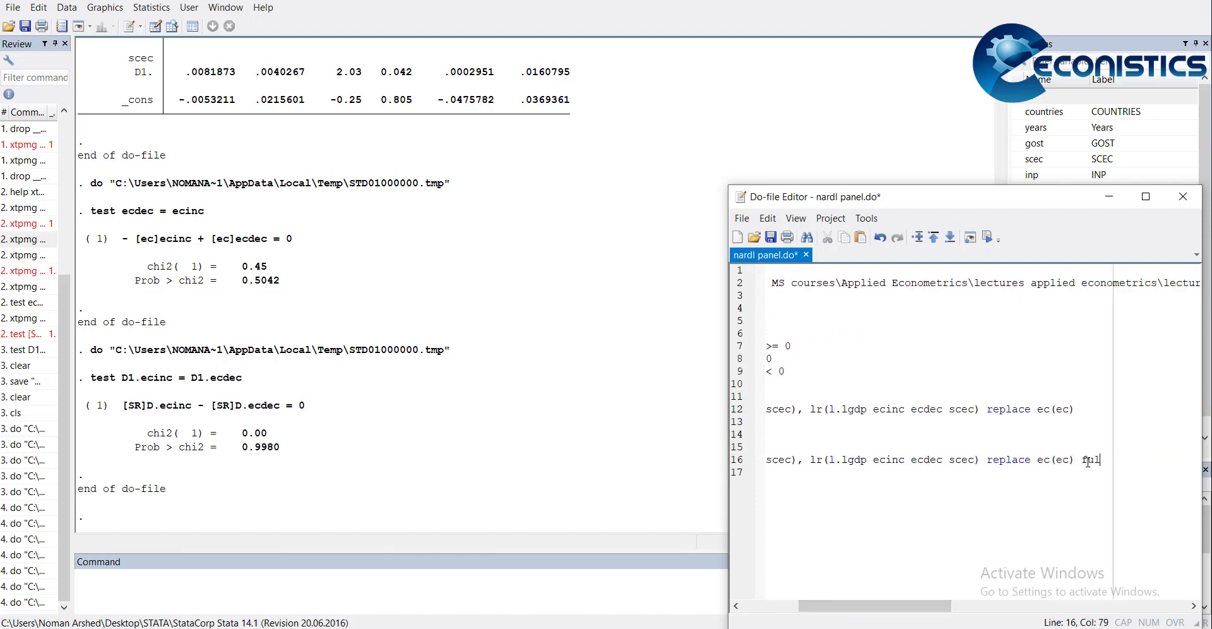
click(732, 460)
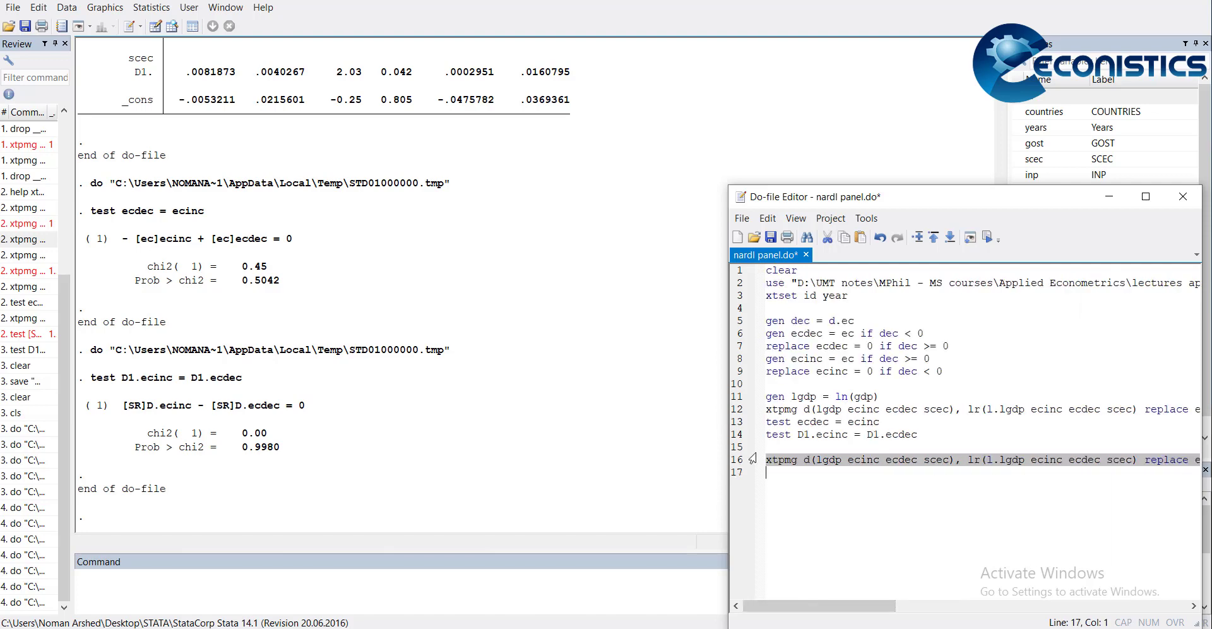
click(988, 237)
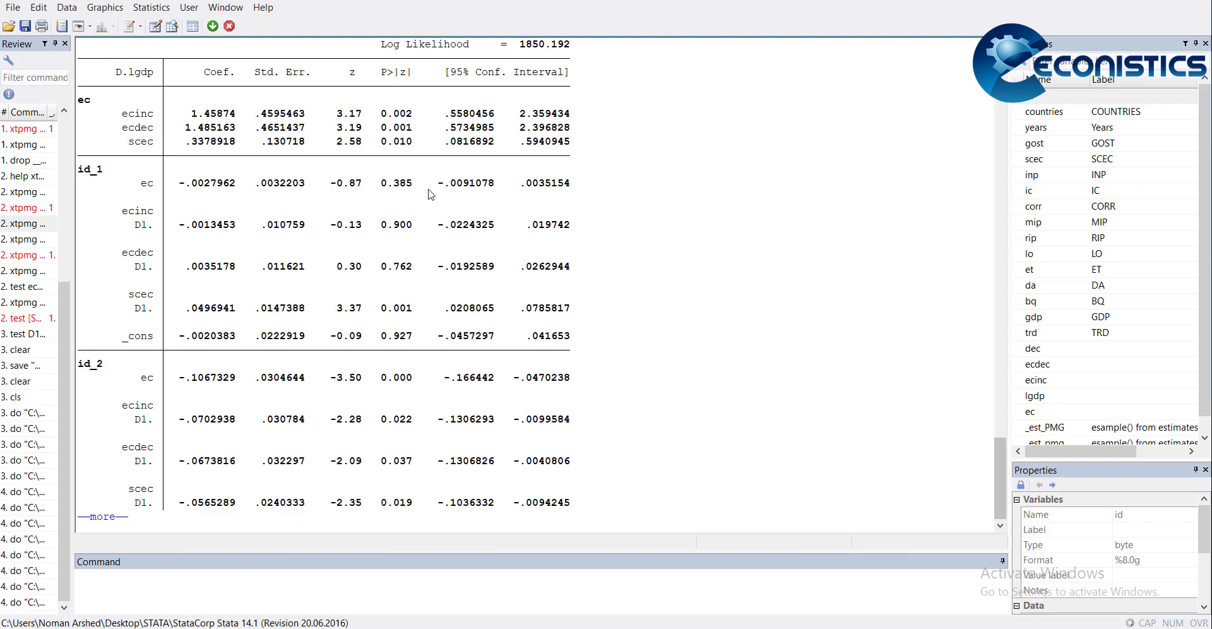
- Page through the per-country results to the last country, id_27, and the end of the do-file
right_click(338, 413)
click(258, 427)
click(106, 516)
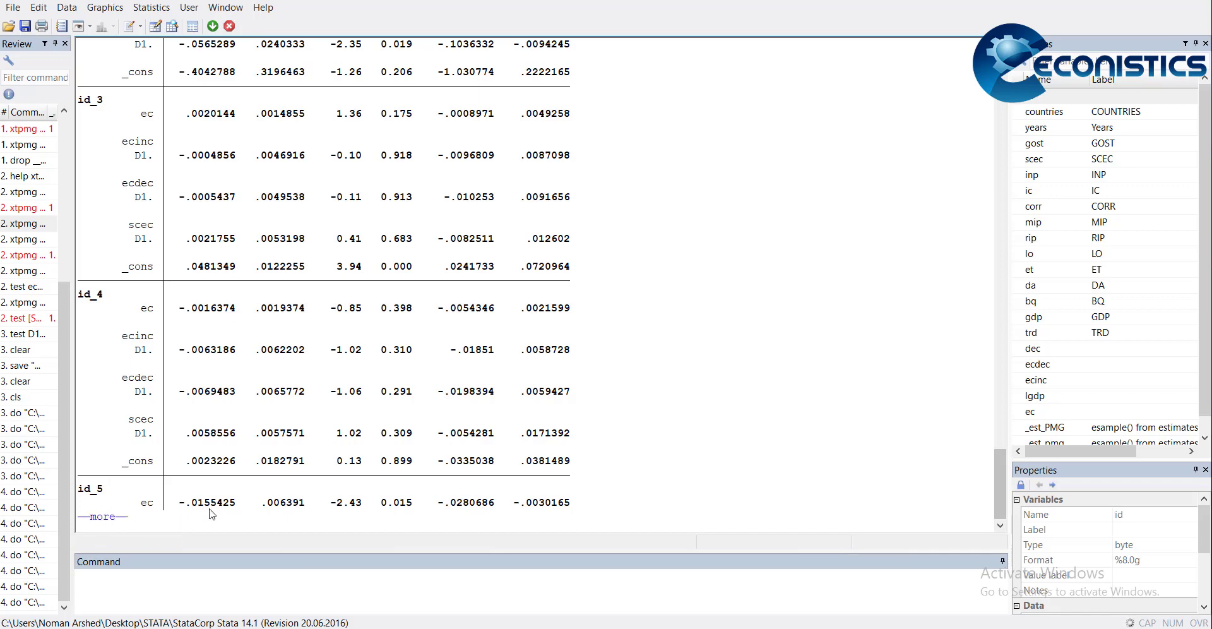
click(149, 516)
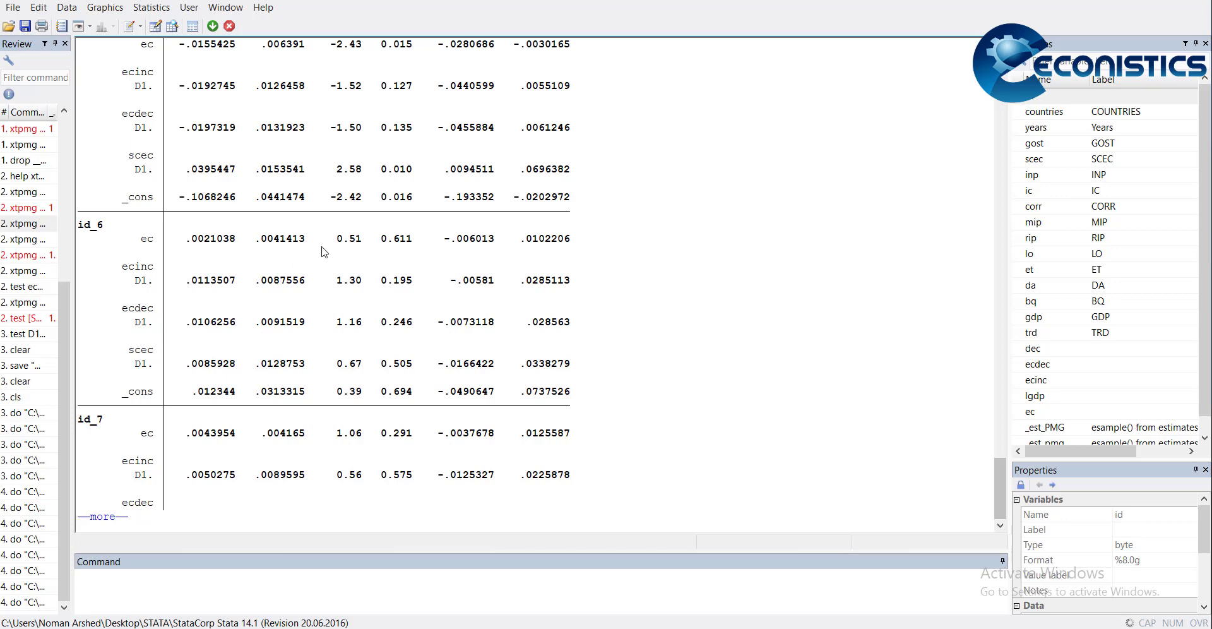
click(104, 516)
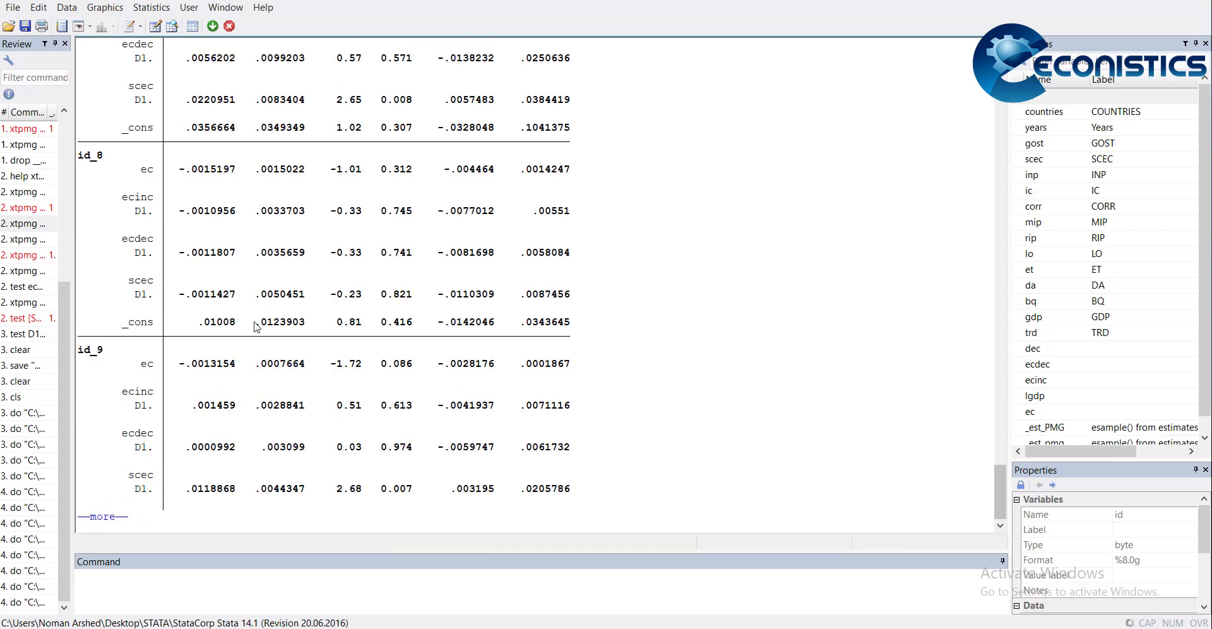
click(101, 516)
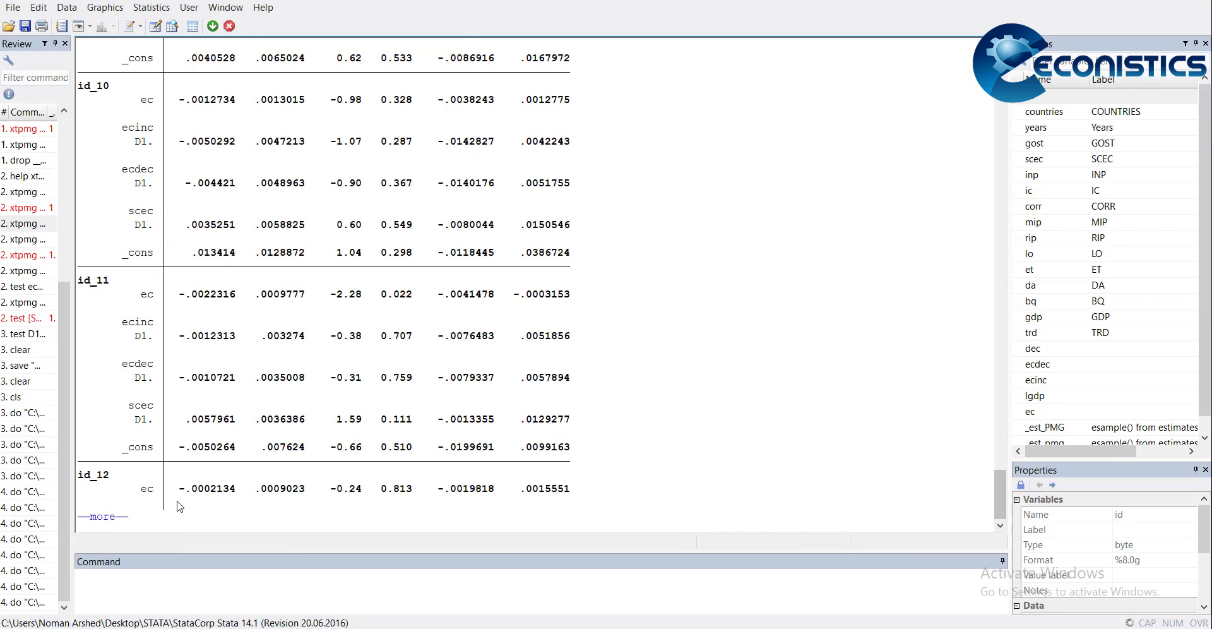
click(109, 523)
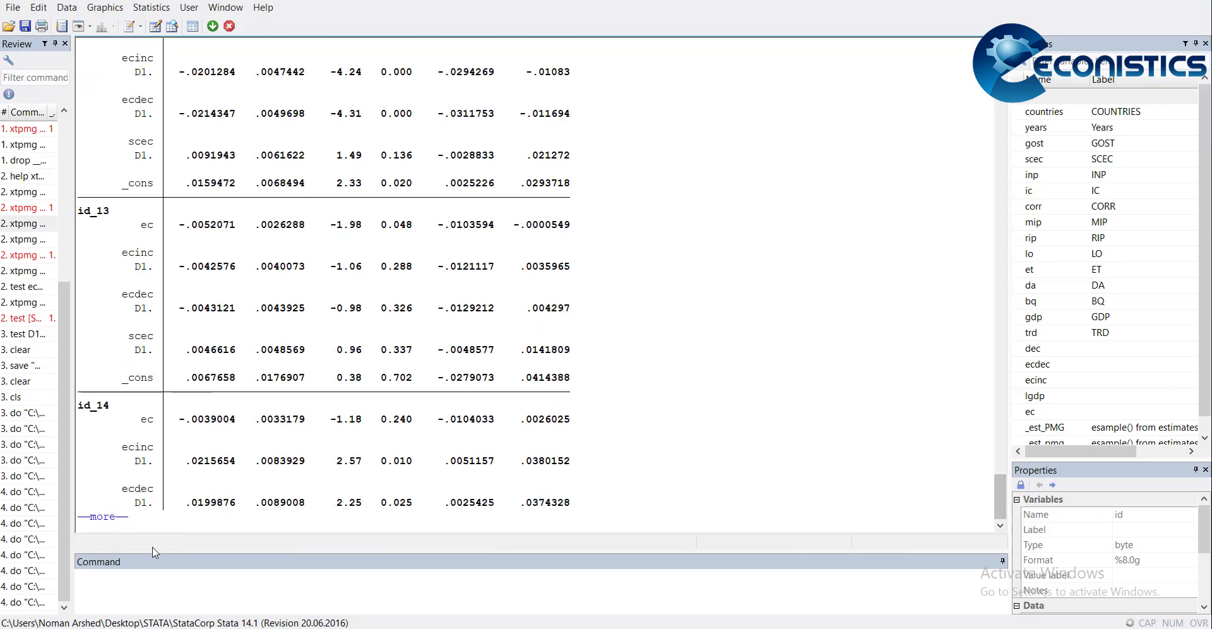
click(110, 526)
click(110, 526)
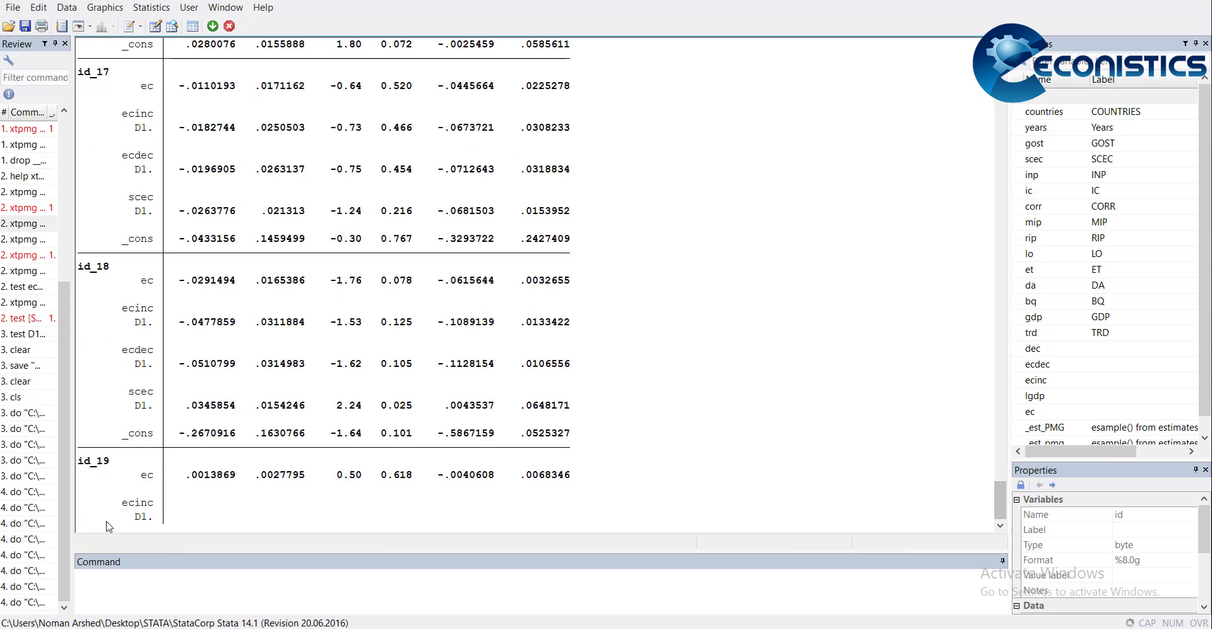
click(109, 525)
click(108, 524)
click(108, 524)
click(108, 524)
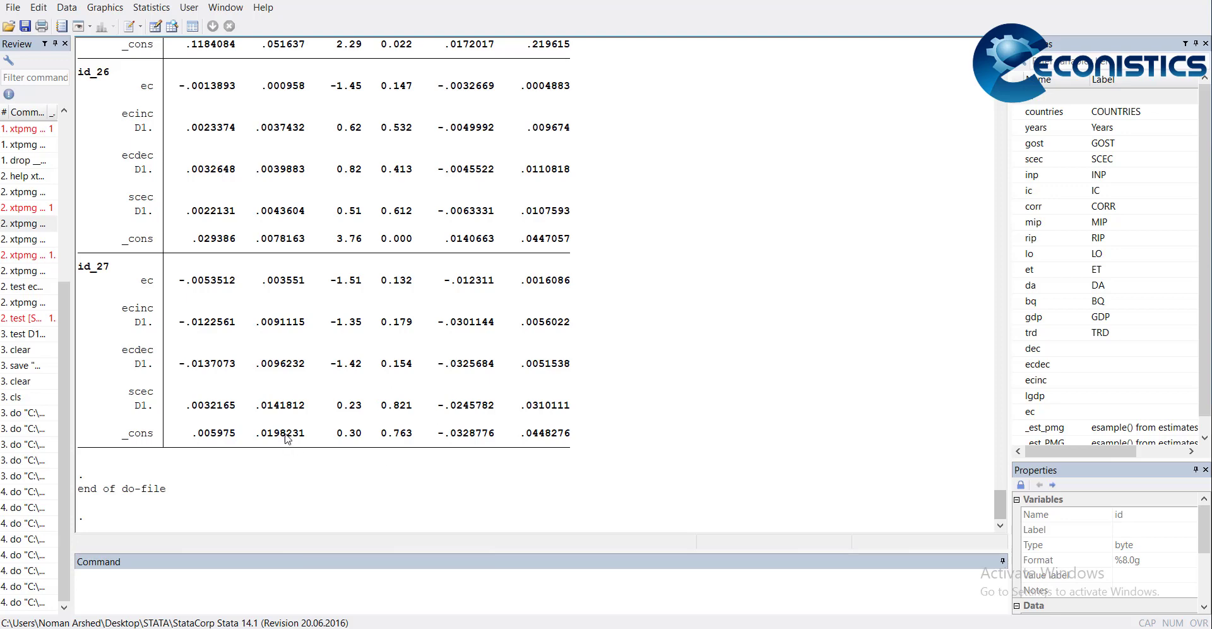
- Scroll the Results window back up to the id_1 and id_2 estimates
scroll(448, 376, up, 18)
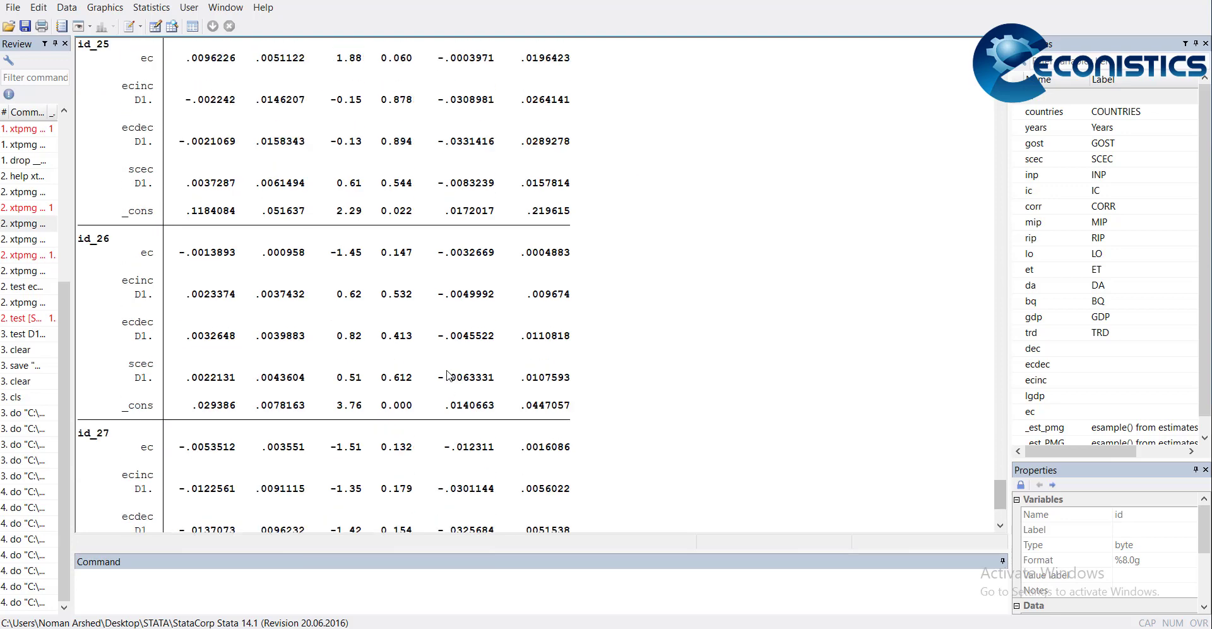
scroll(449, 376, up, 20)
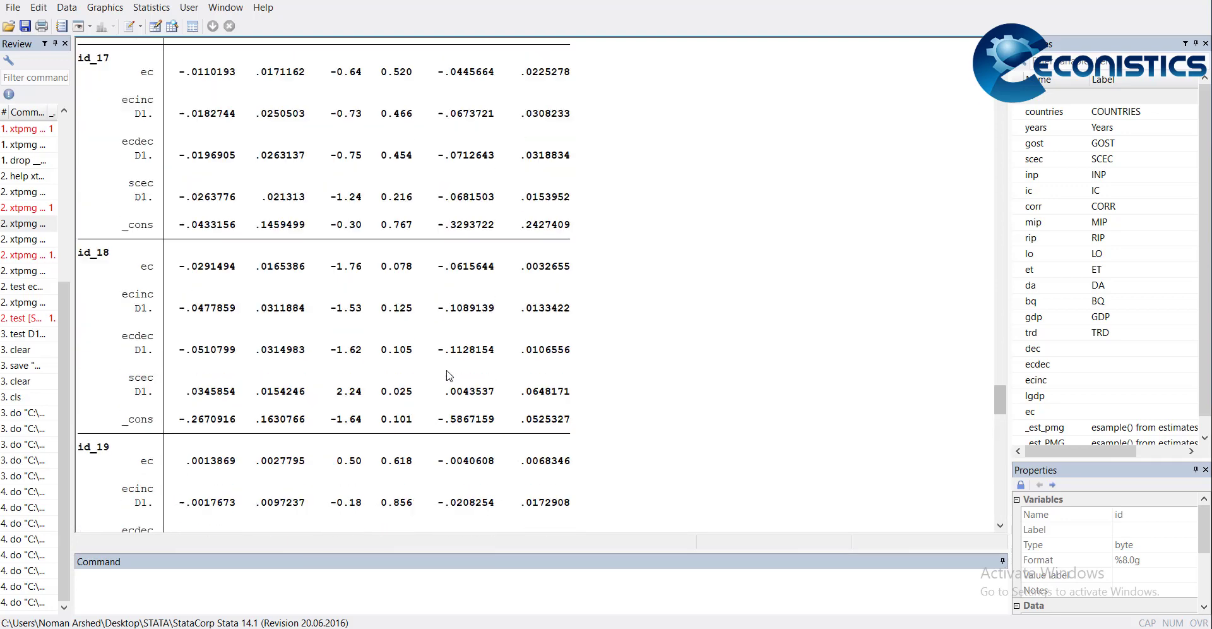
scroll(449, 376, up, 20)
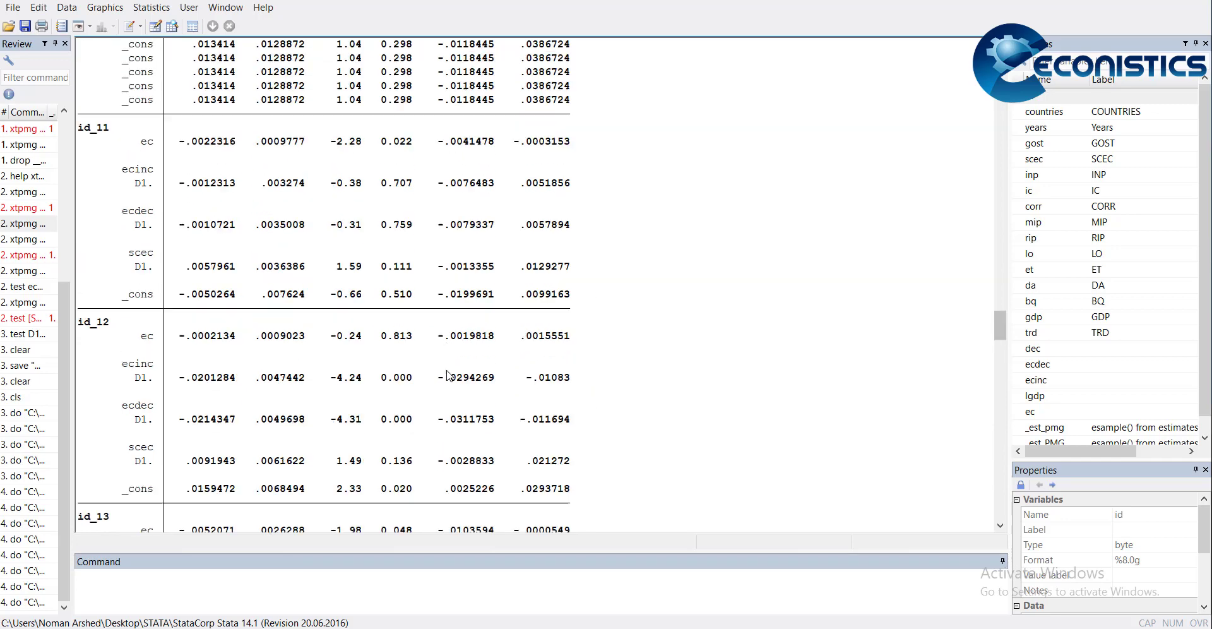
scroll(448, 375, up, 17)
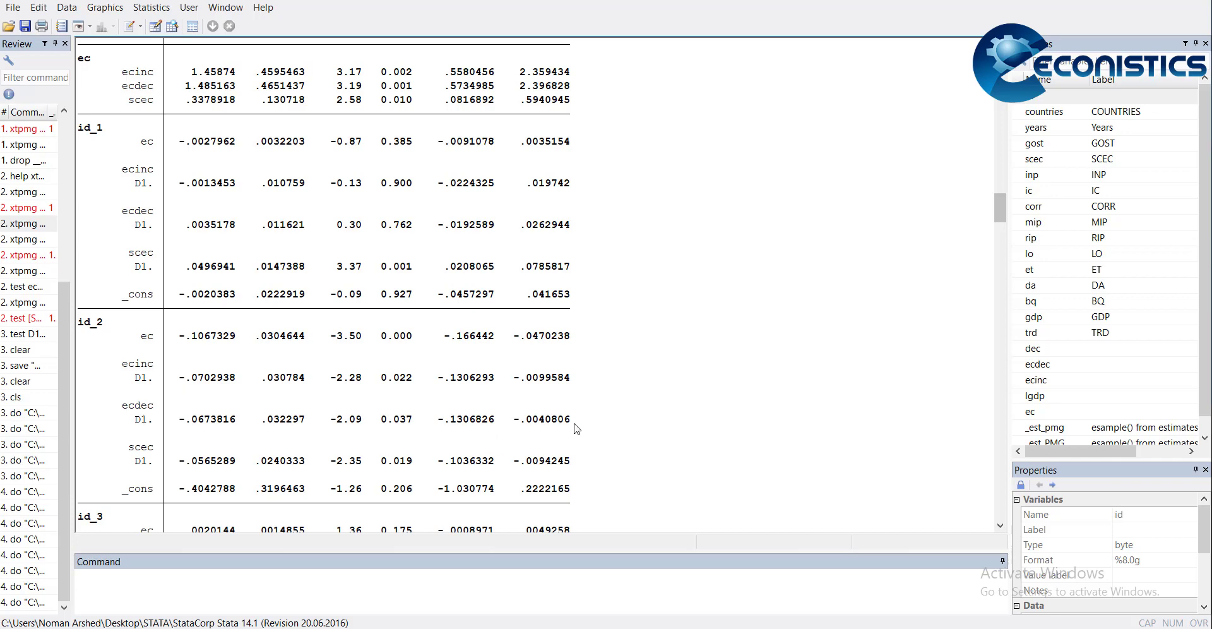
scroll(1002, 212, down, 1)
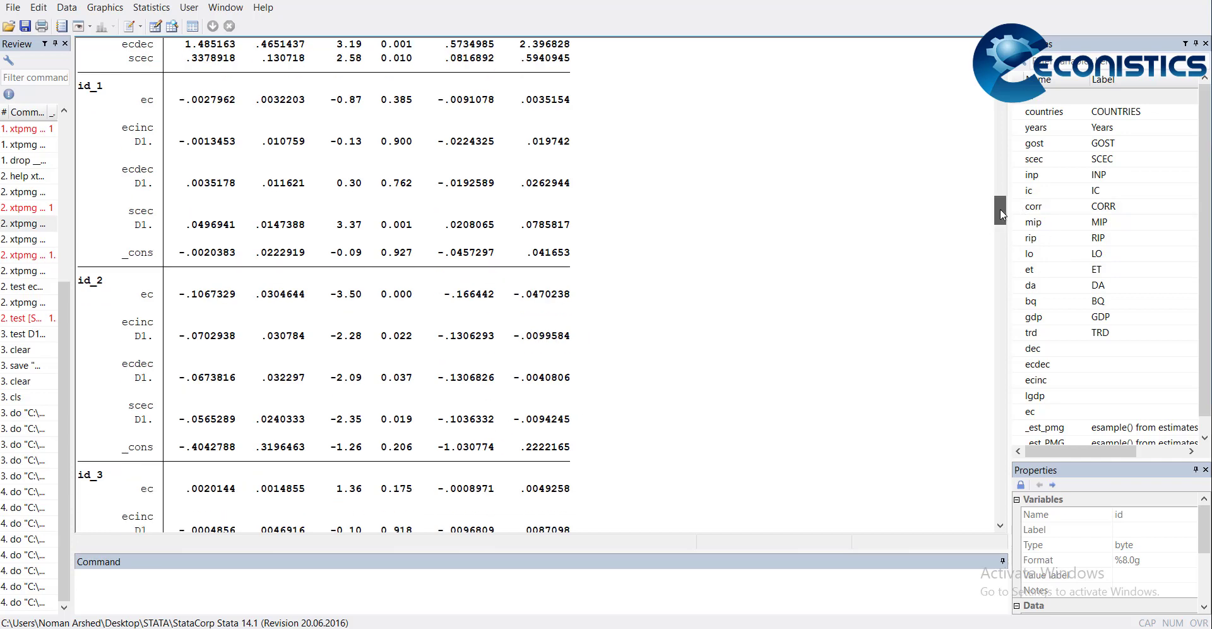
- Run 'test [id_2]D1.ecinc = [id_2]D1.ecdec' in the Command box (chi2(1)=0.71, p=0.3998)
click(248, 590)
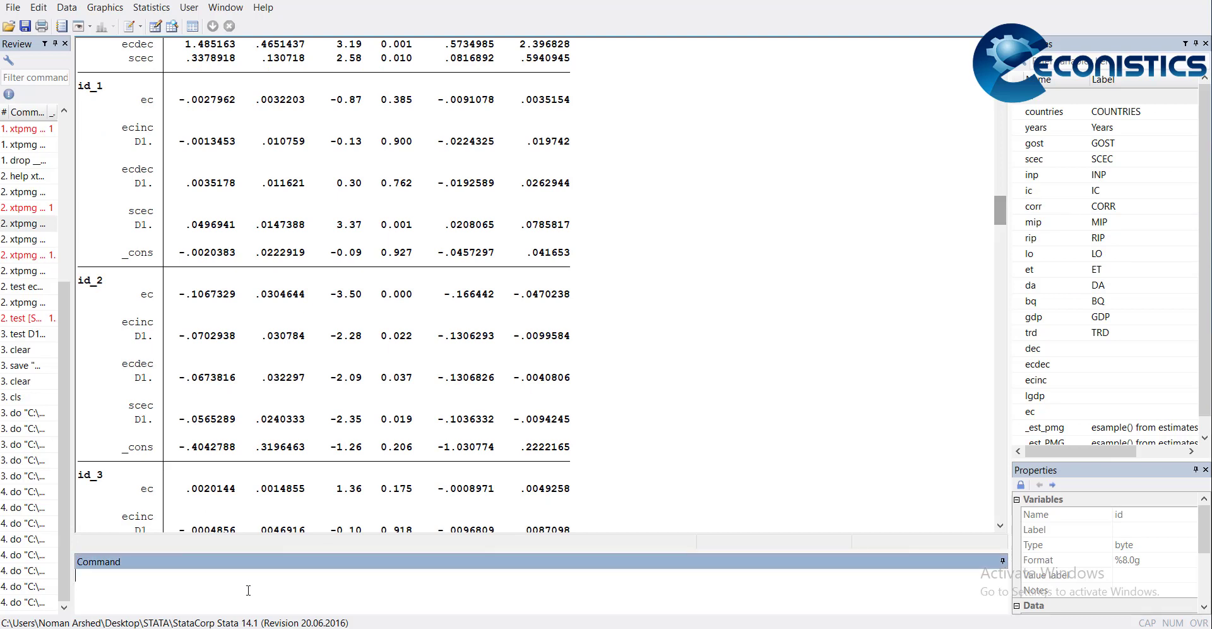
text(te)
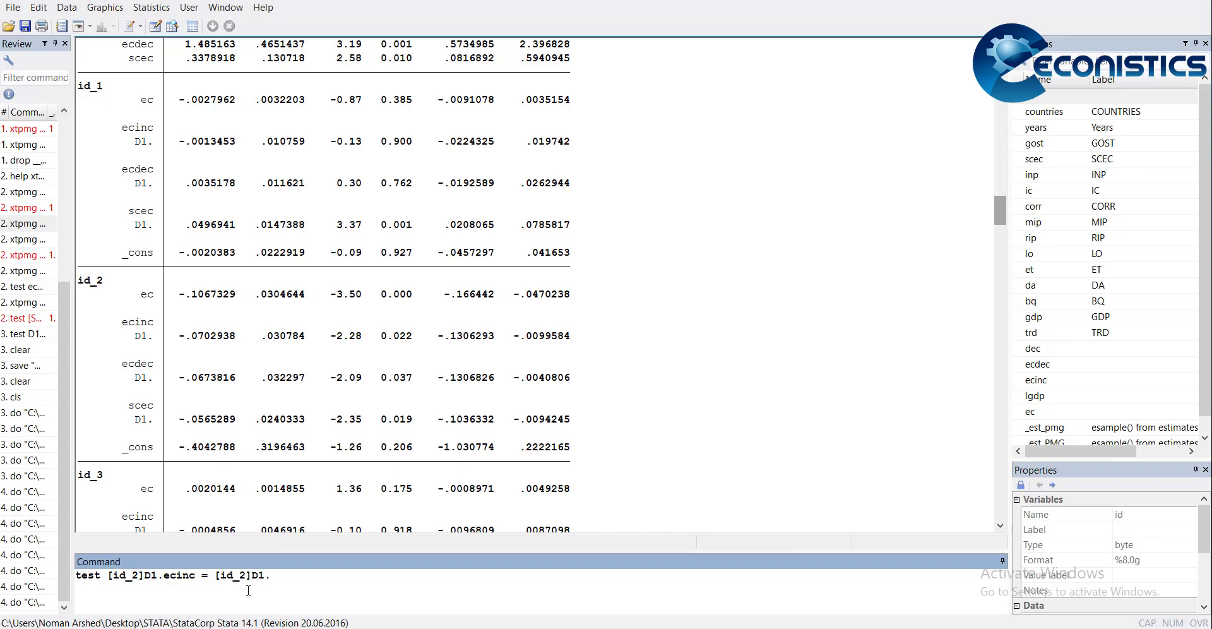
key(Return)
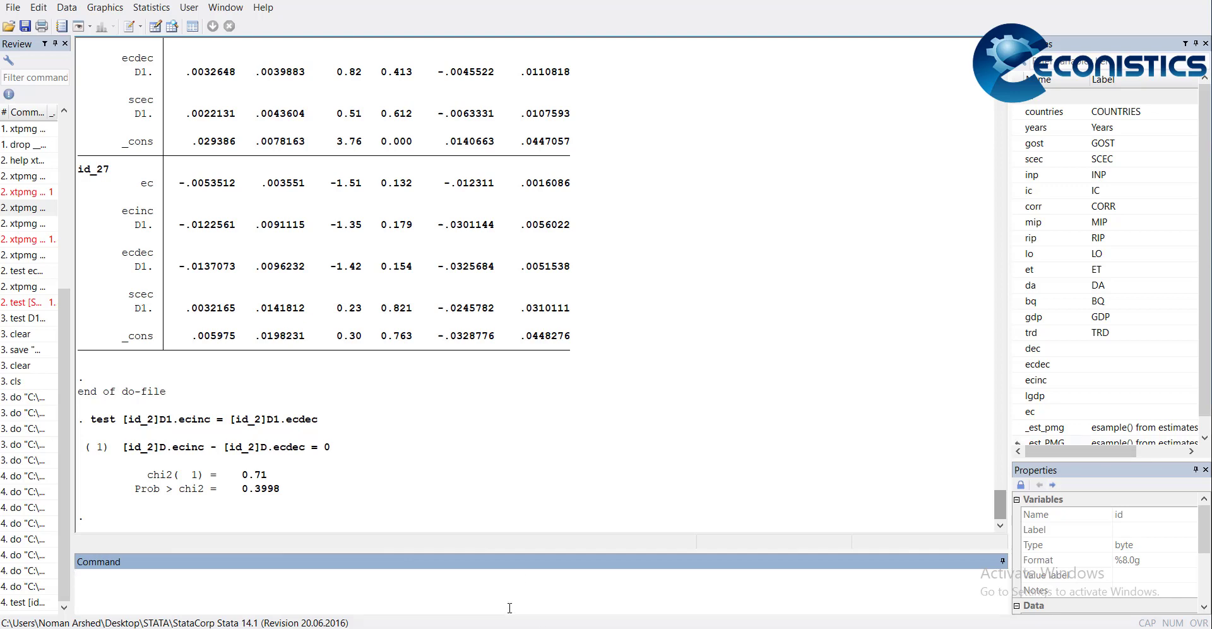
- Bring the Do-file Editor back to the front and reposition it beside the results
click(638, 549)
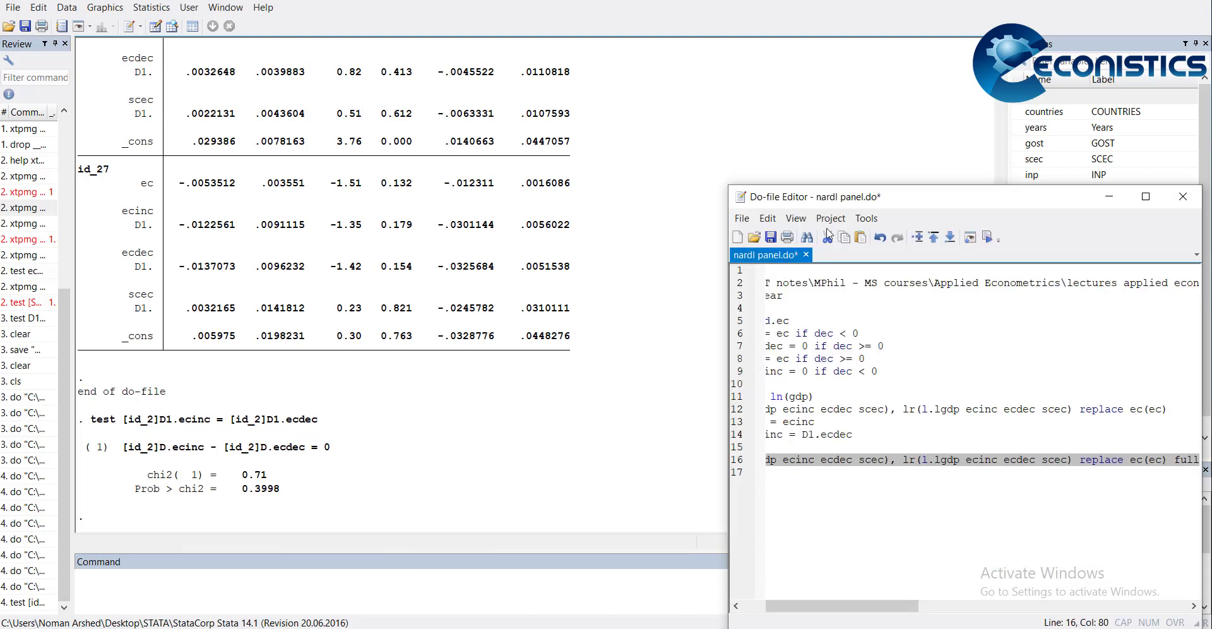
drag(869, 203, 741, 163)
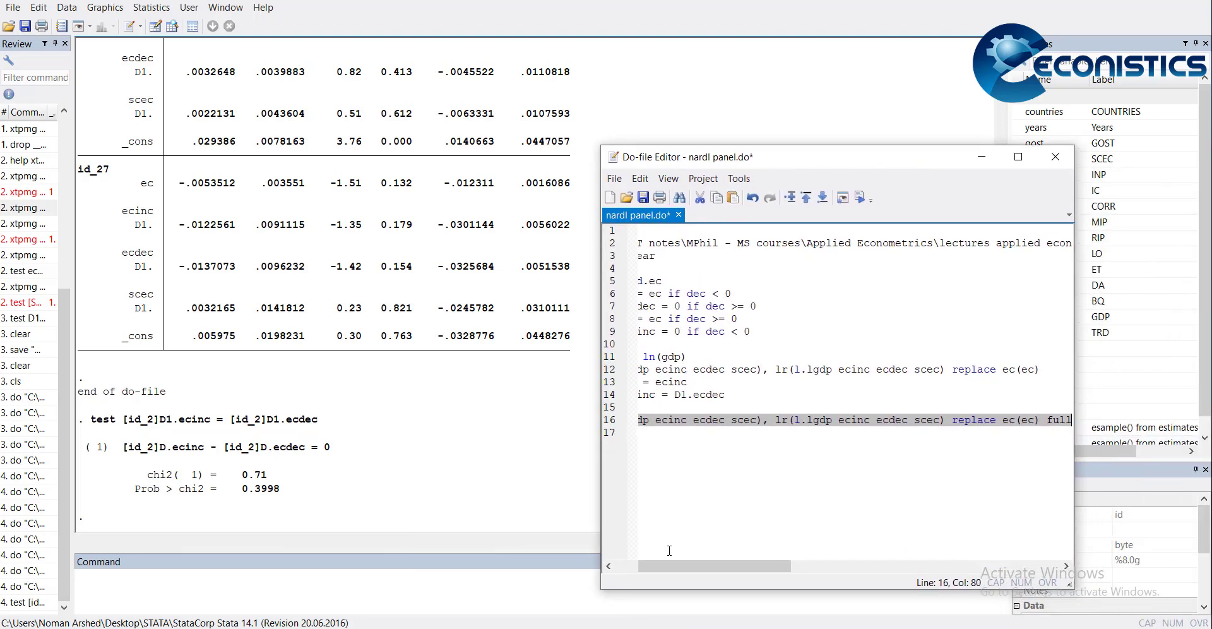
drag(669, 567, 647, 567)
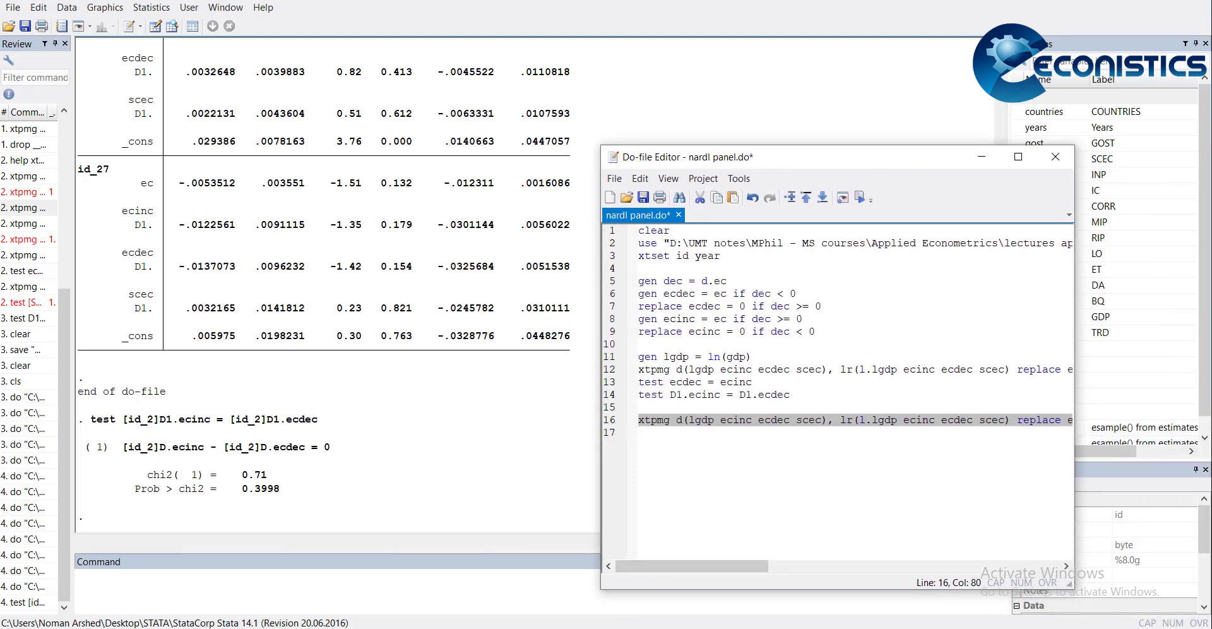